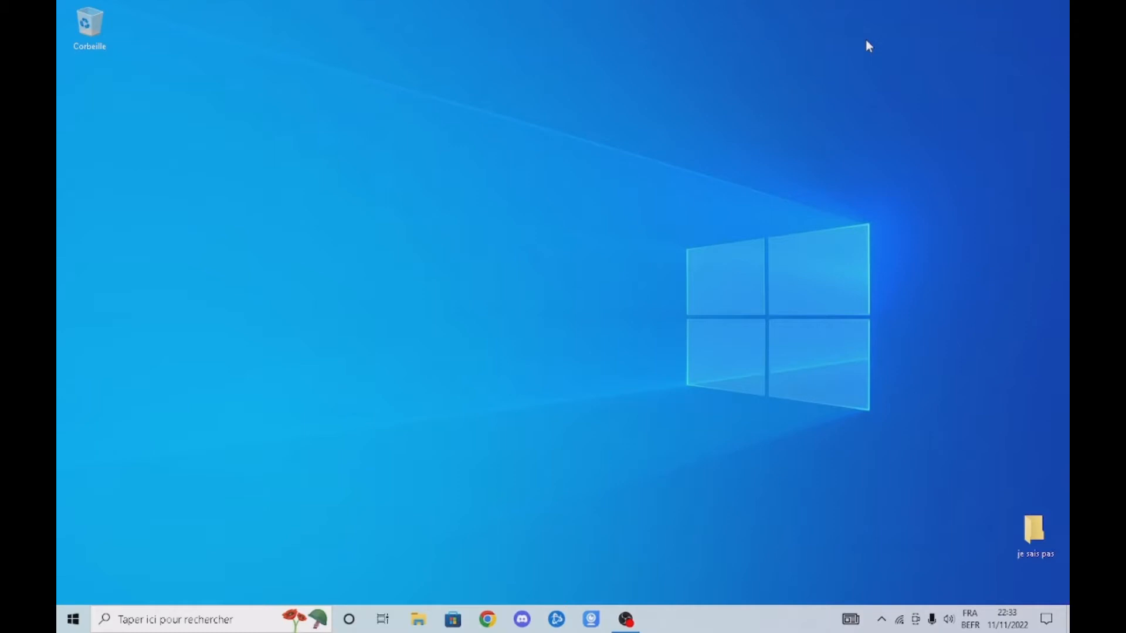
left_click(487, 619)
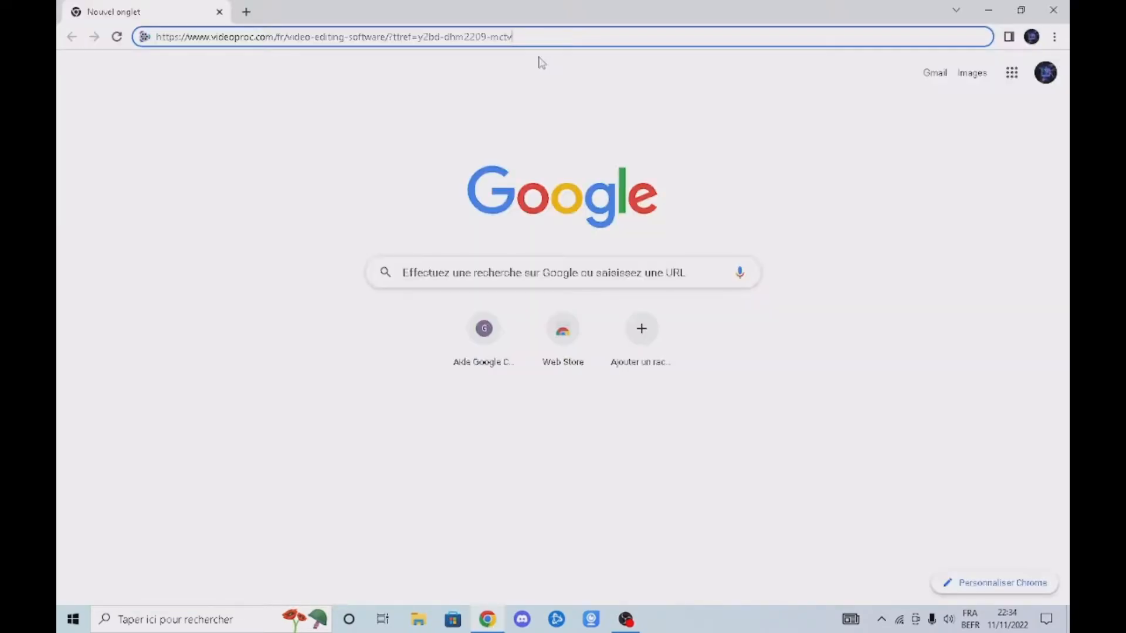
left_click_drag(532, 37, 123, 37)
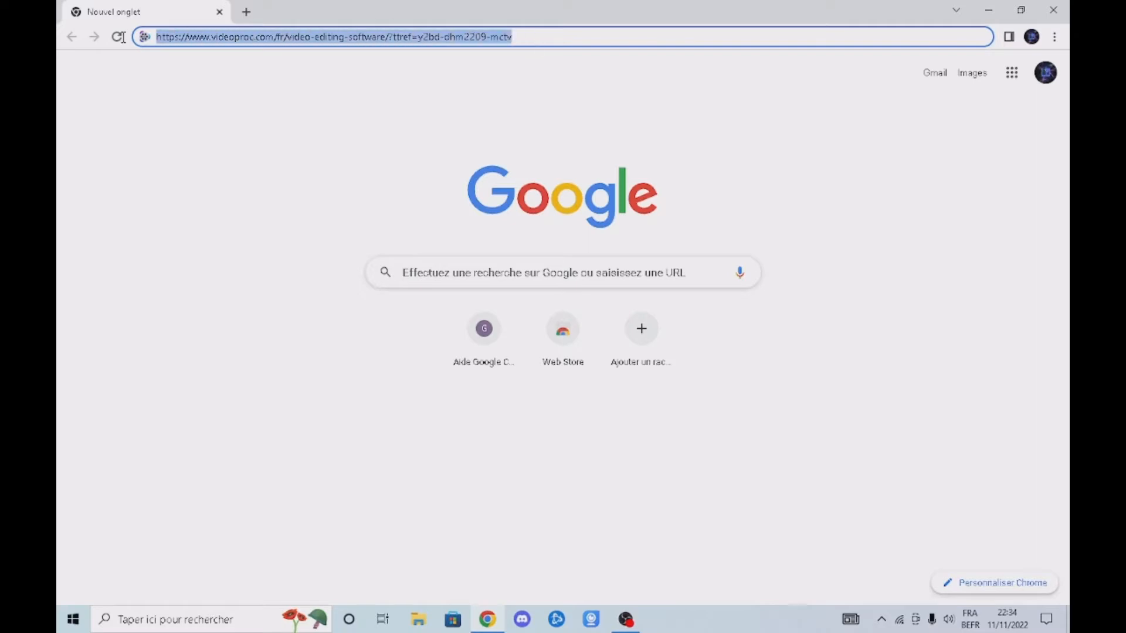
left_click(551, 40)
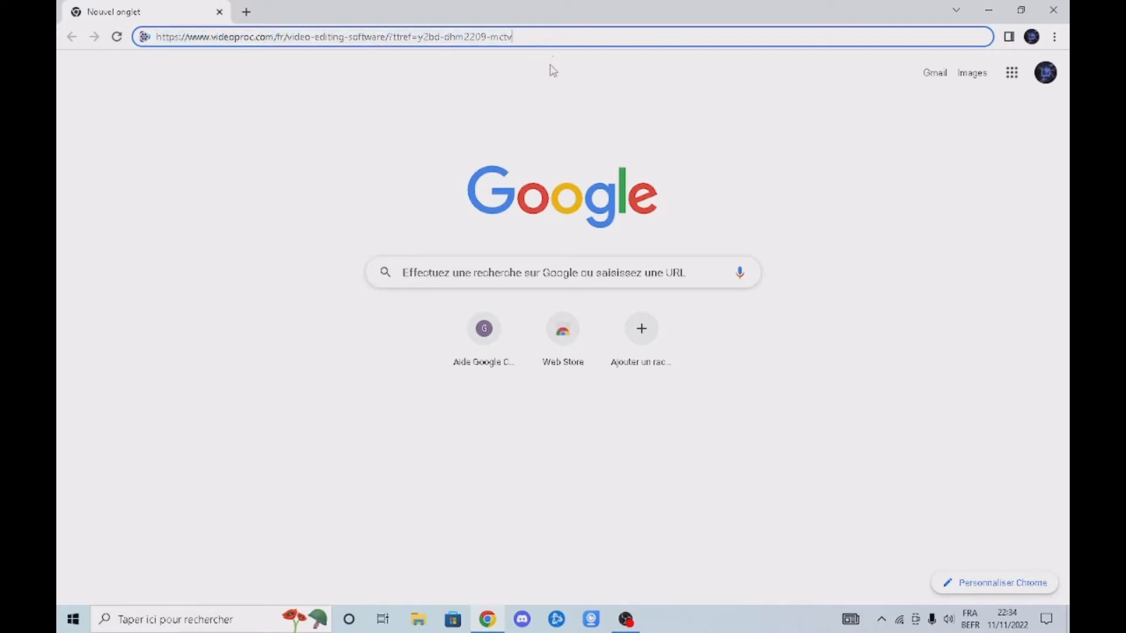
key("Return")
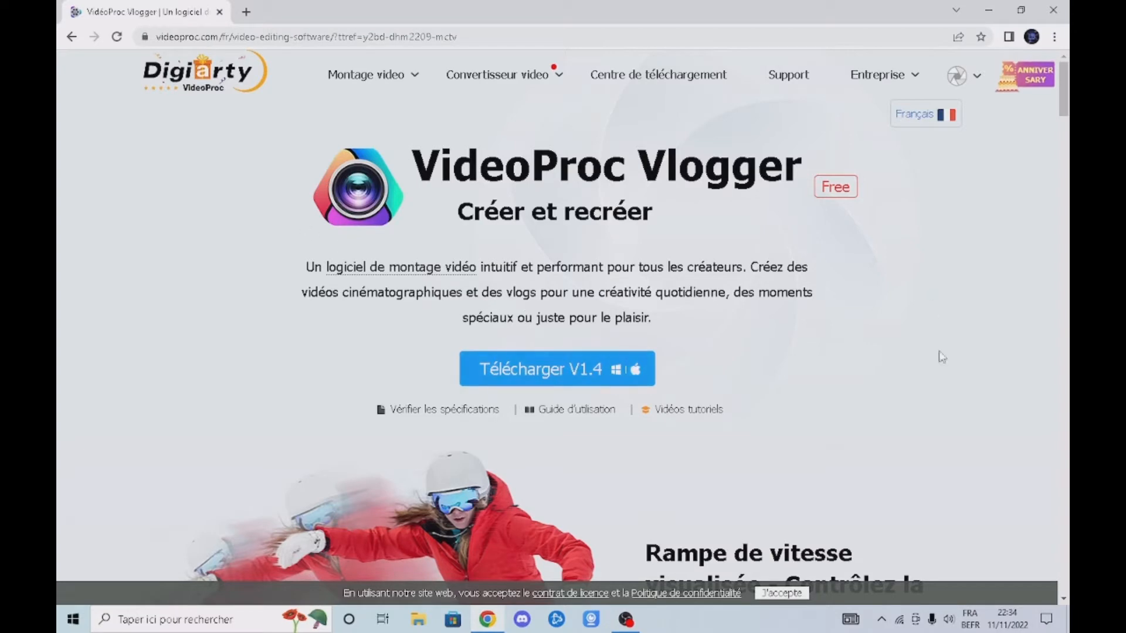
left_click(514, 371)
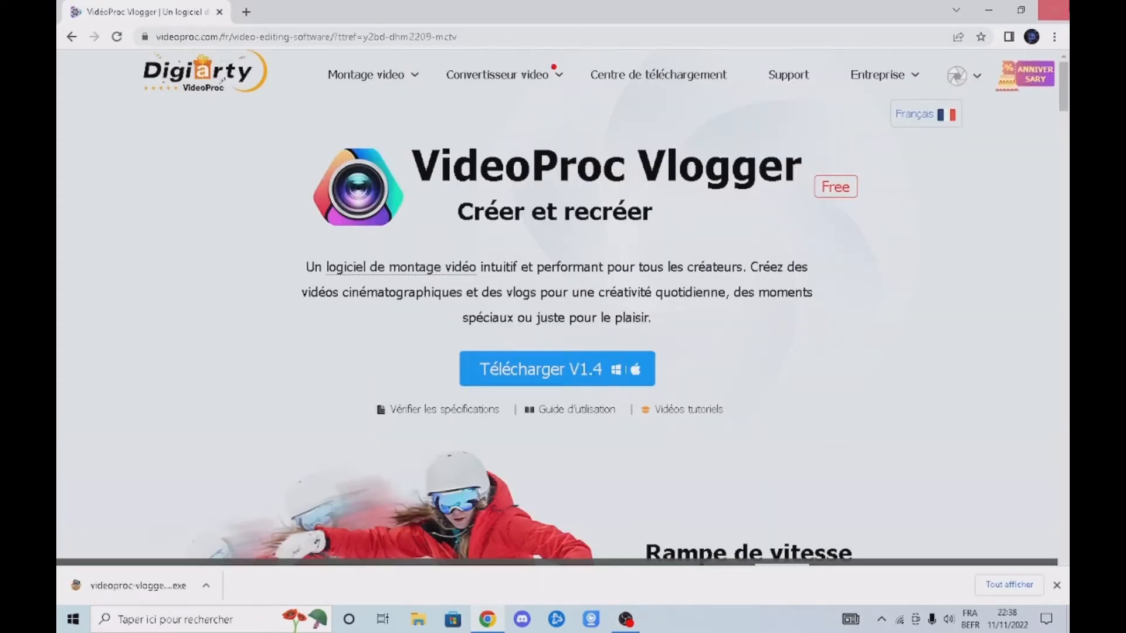
Install VideoProc Vlogger from the downloaded installer, close the browser window and launch the program.
left_click(206, 585)
left_click(228, 498)
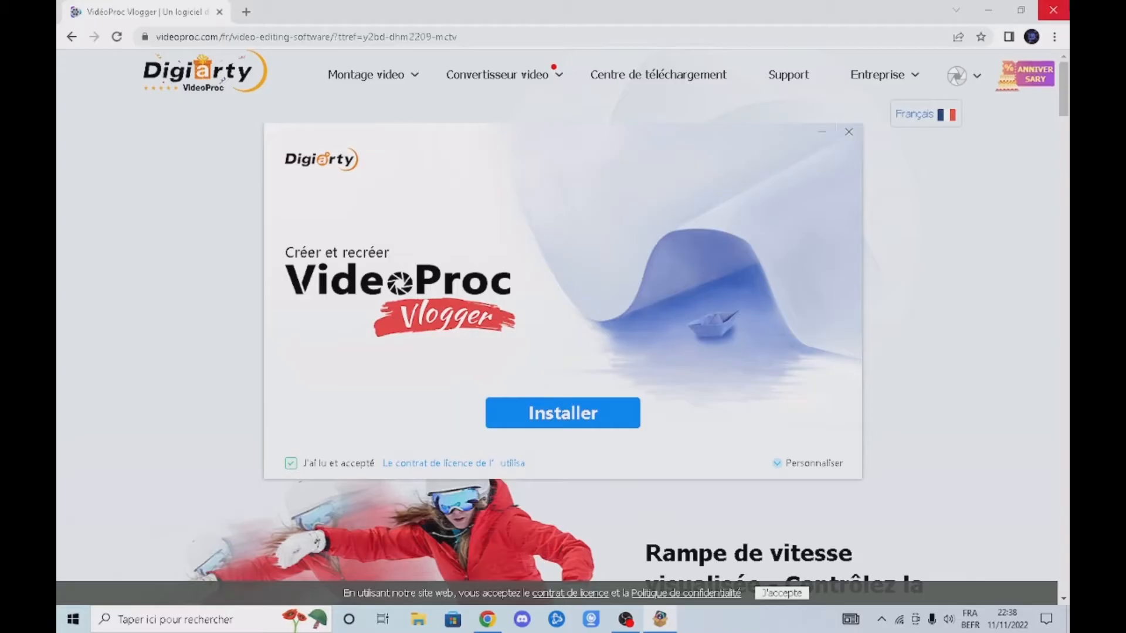
left_click(1054, 9)
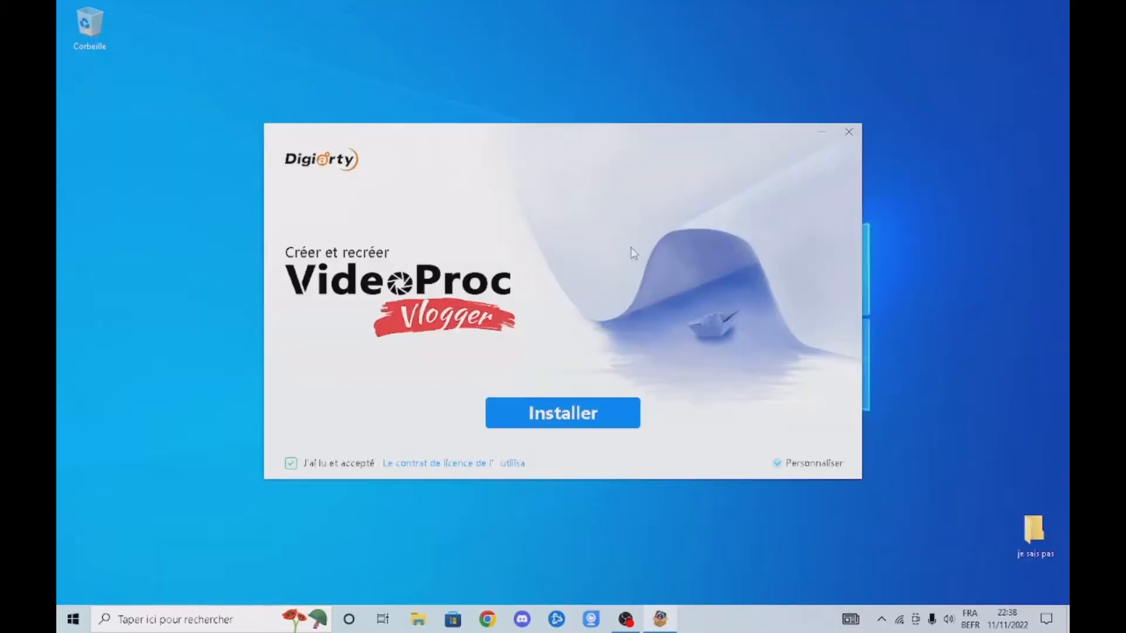
left_click(566, 413)
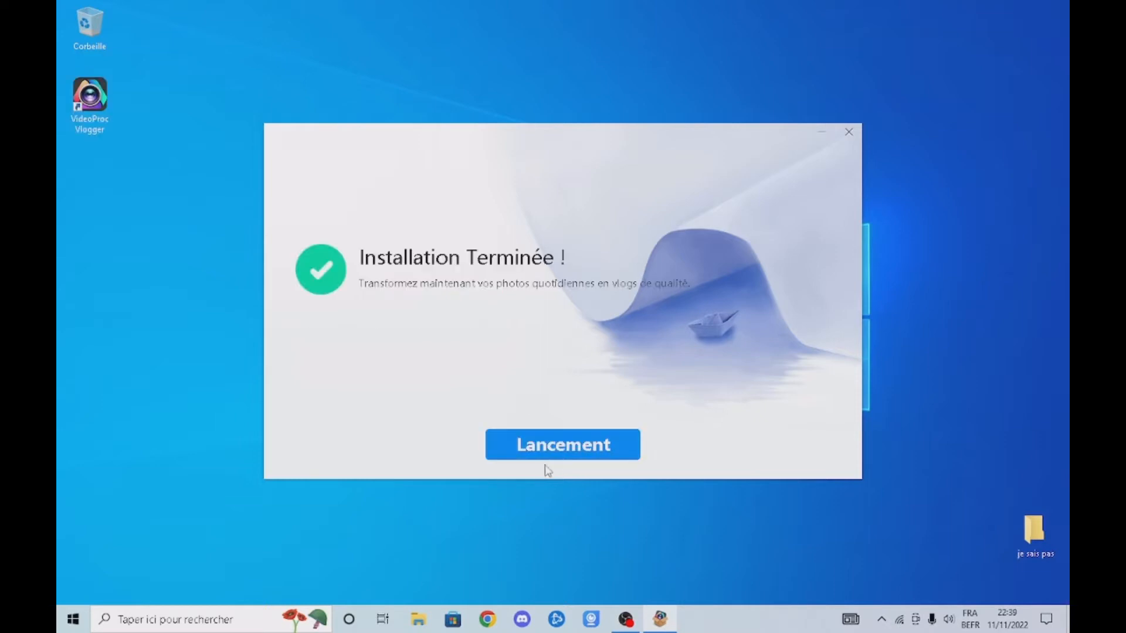
left_click(557, 456)
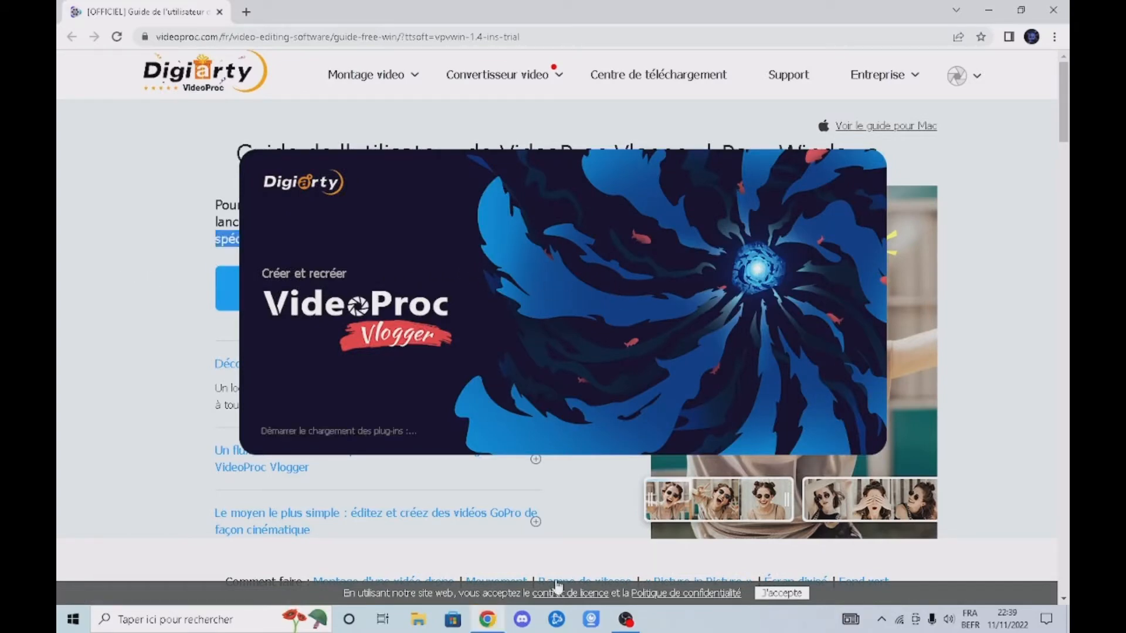
left_click(494, 616)
left_click(499, 625)
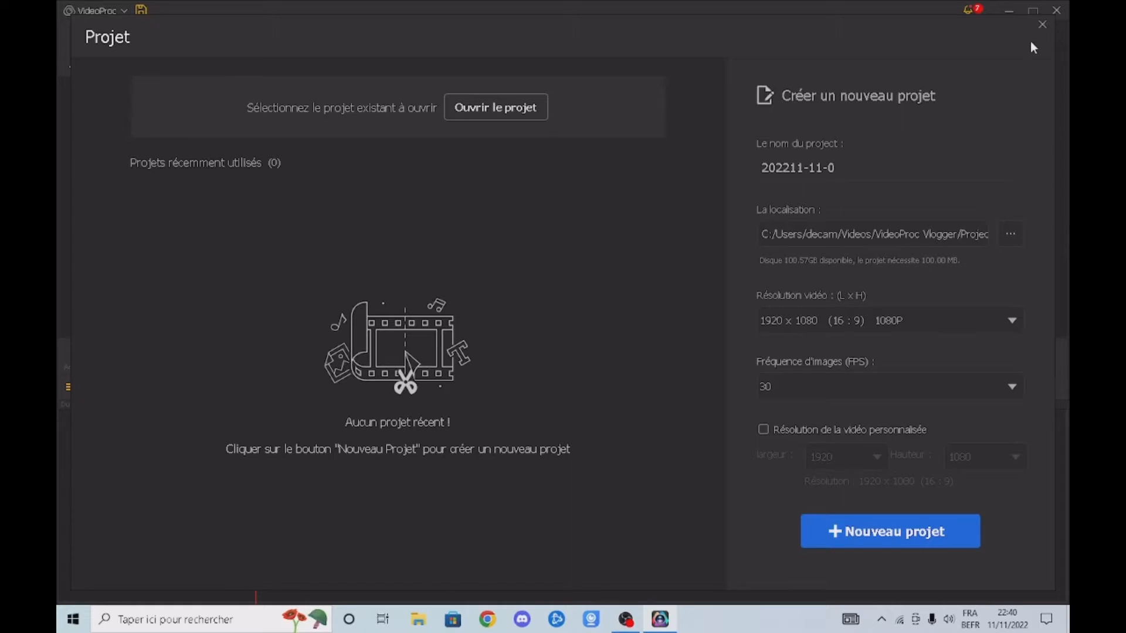
Create a new project named "test vidéo" with the frame rate set to 60 FPS.
left_click(894, 384)
left_click(788, 445)
left_click_drag(761, 168, 865, 171)
key("BackSpace")
type("test vid")
key("Tab")
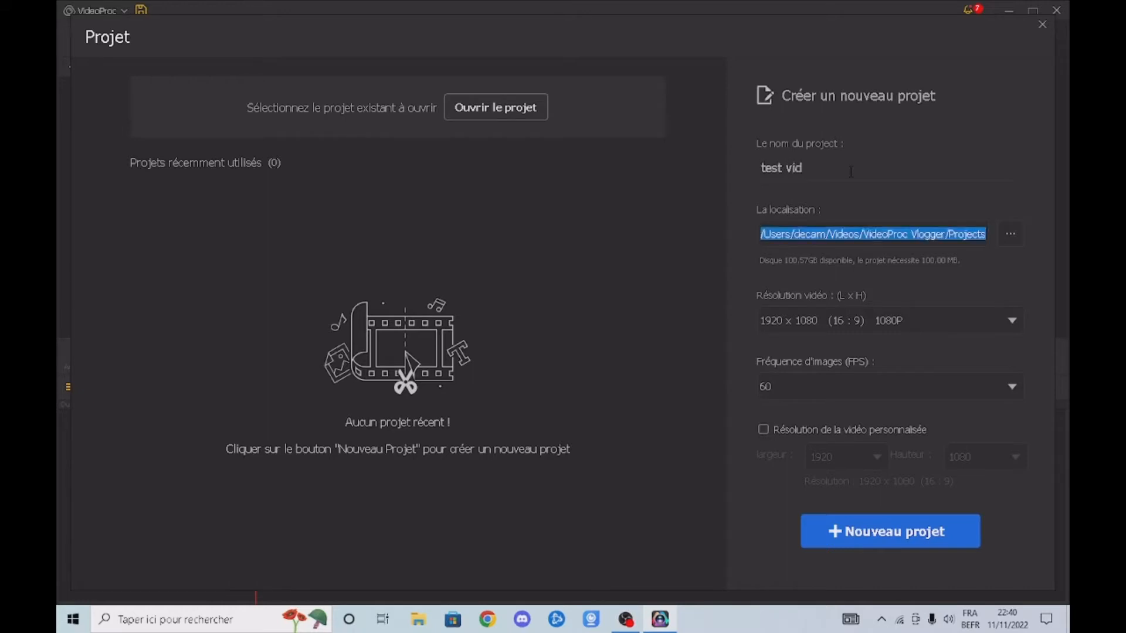
key("shift+Tab")
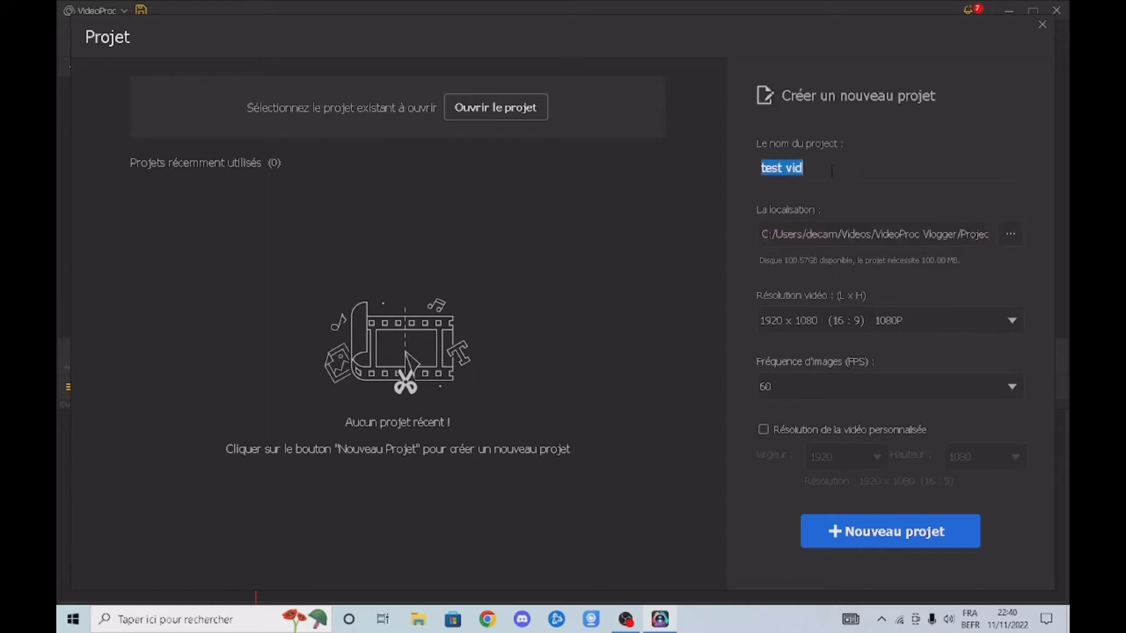
left_click(831, 170)
type("éo")
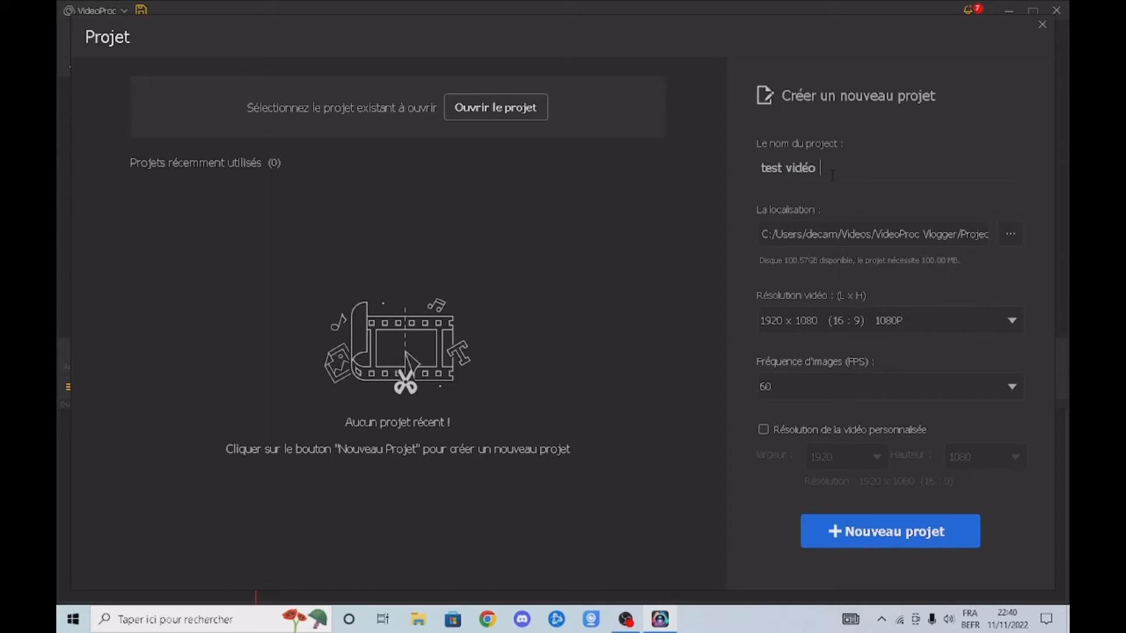
left_click(905, 534)
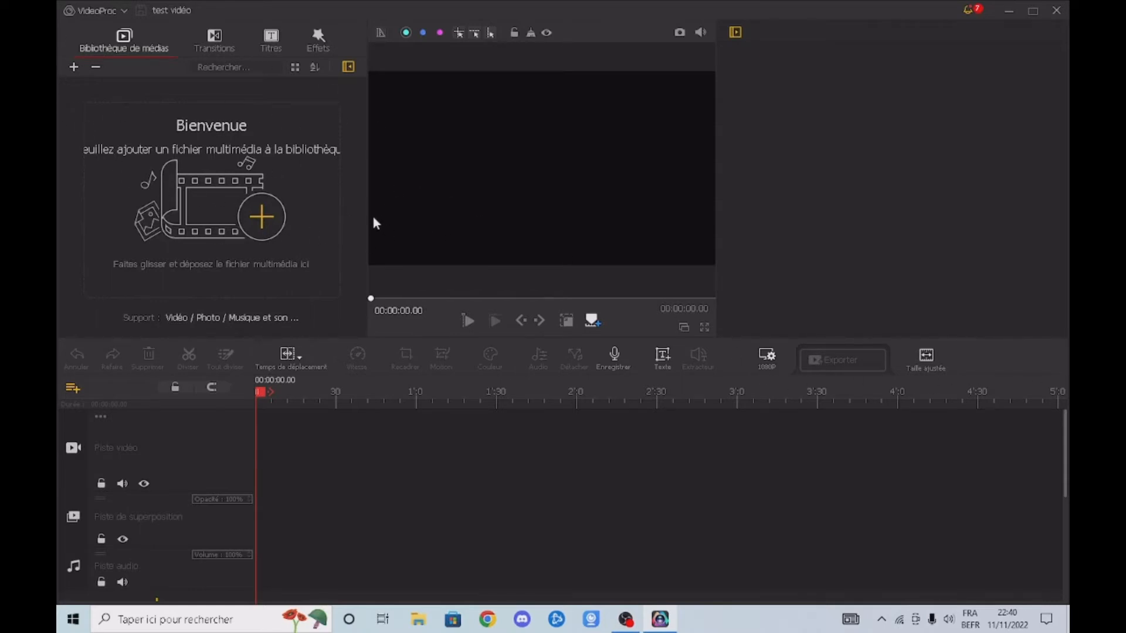
left_click(418, 619)
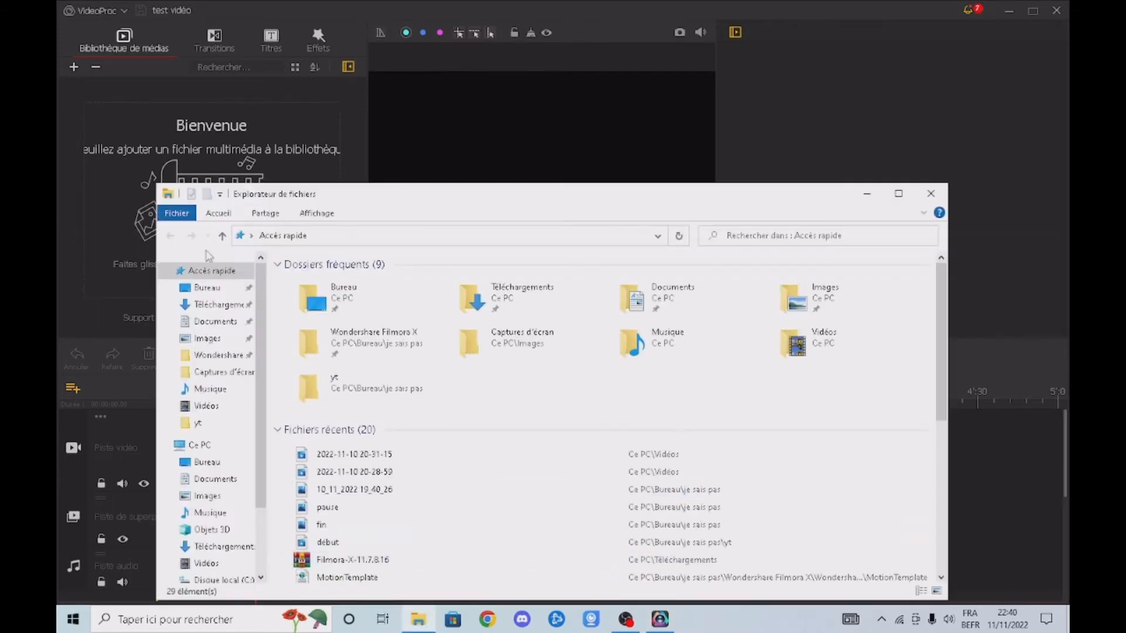
left_click(207, 406)
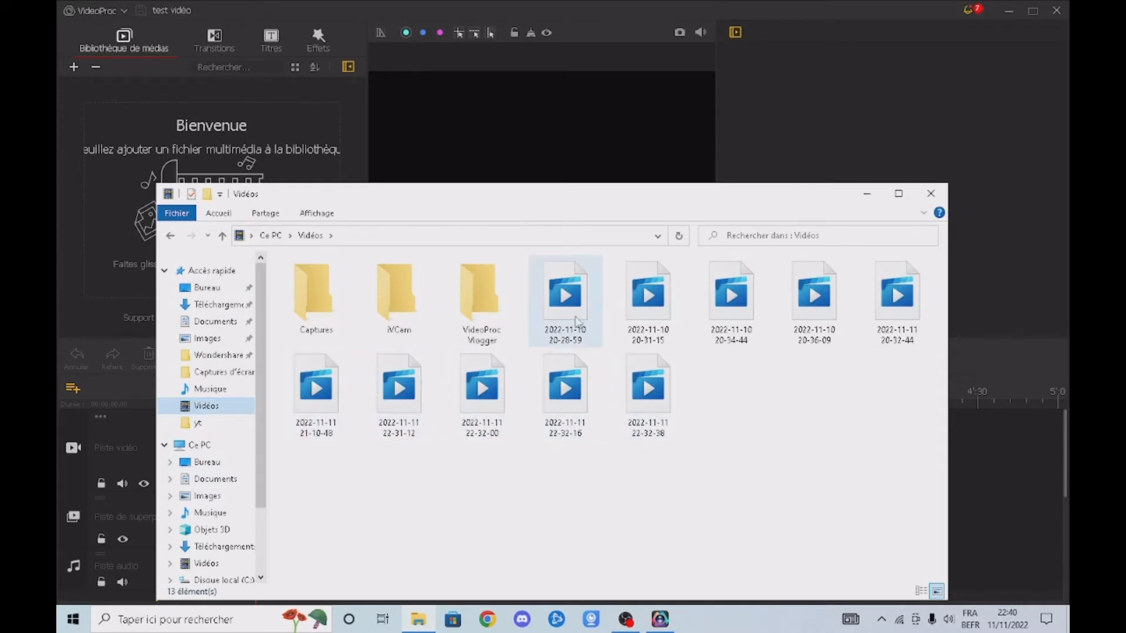
left_click_drag(564, 310, 144, 171)
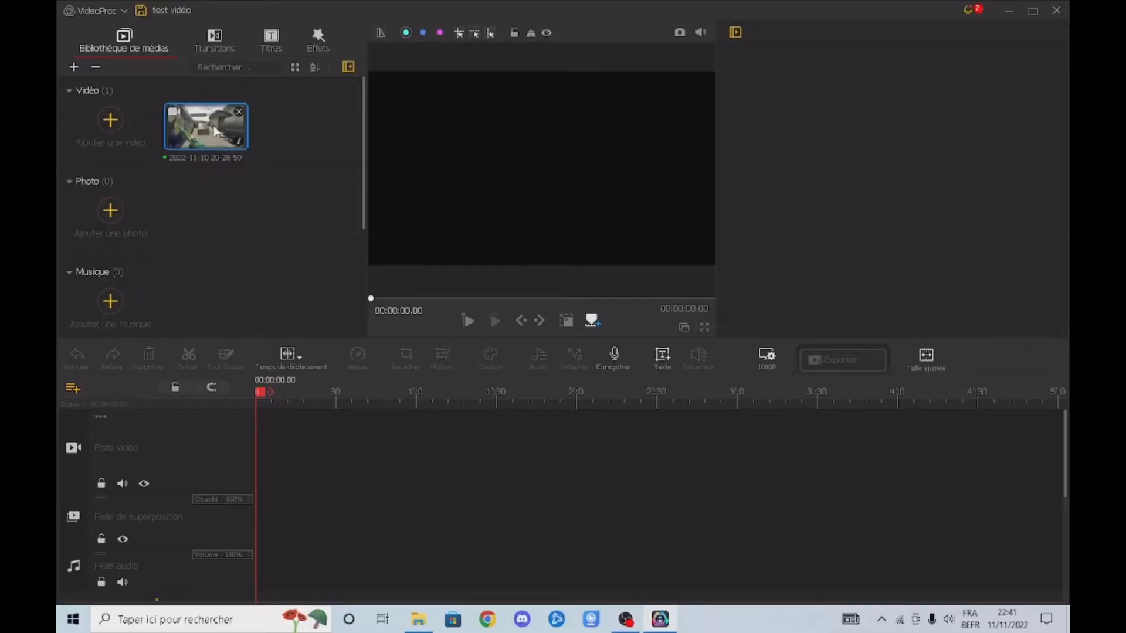
left_click_drag(214, 130, 350, 452)
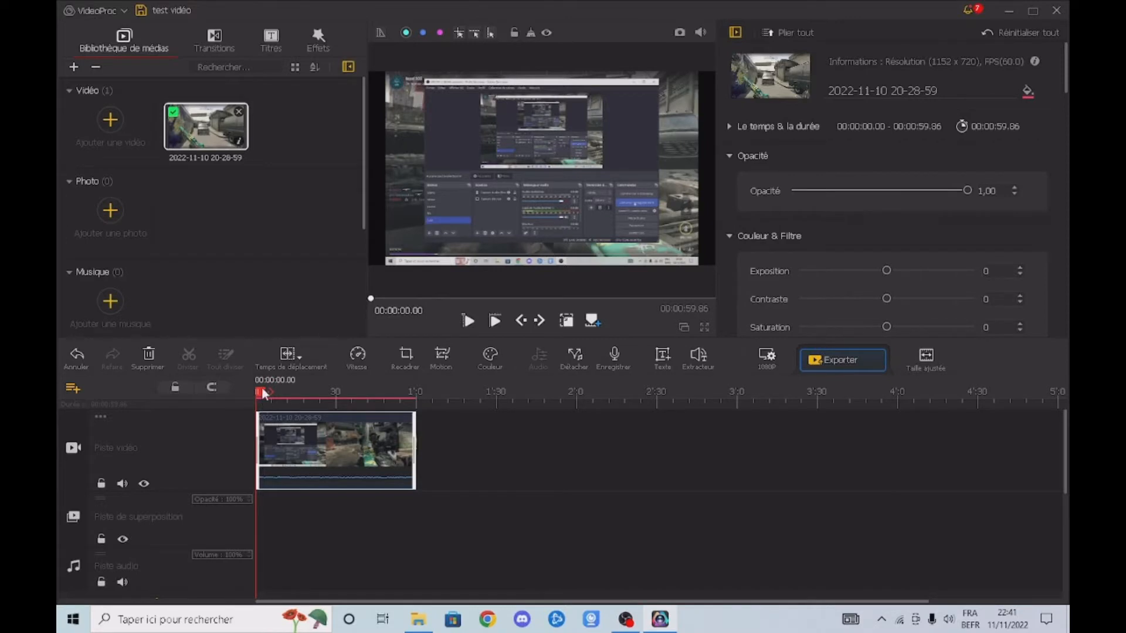
Split the video clip at 00:00:22.23 and delete the part before the cut.
left_click_drag(262, 392, 321, 403)
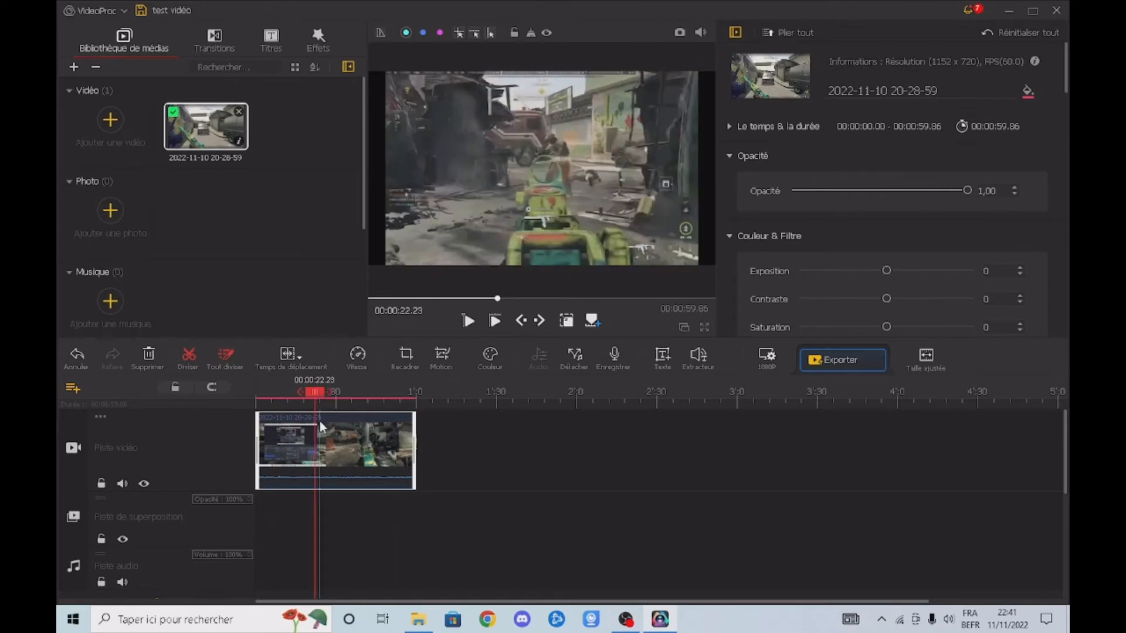
left_click(232, 363)
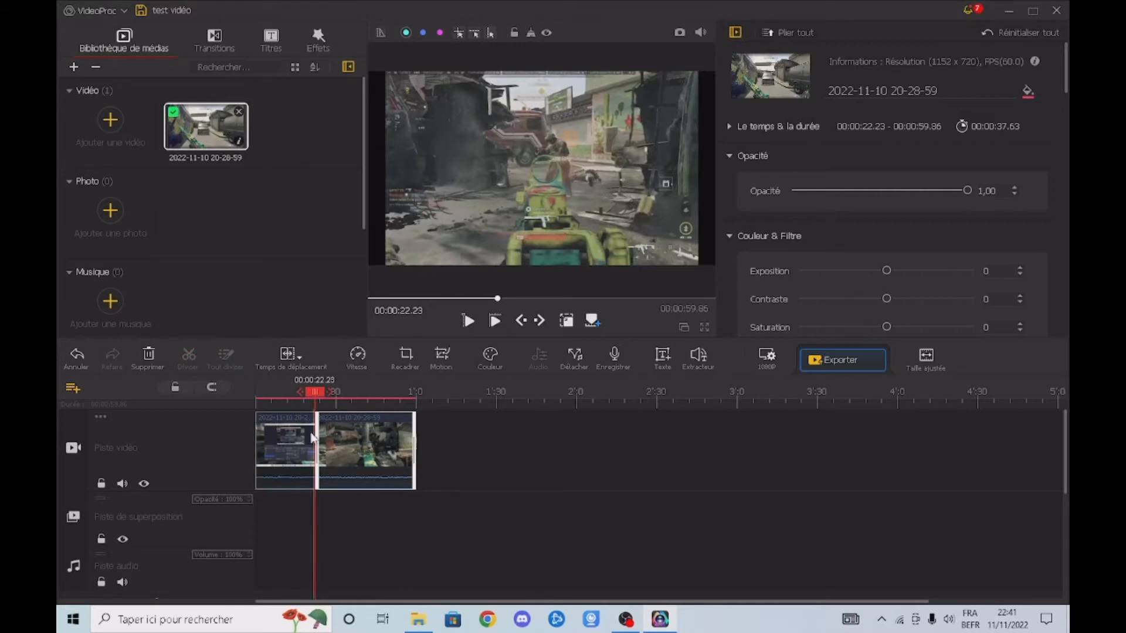
left_click(281, 432)
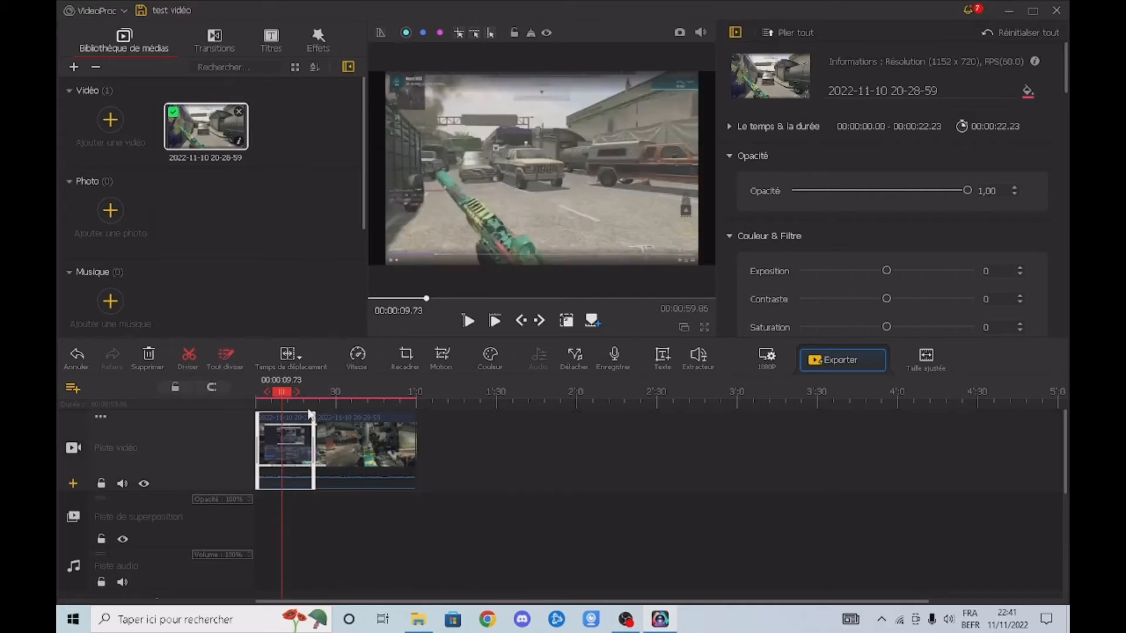
key("Delete")
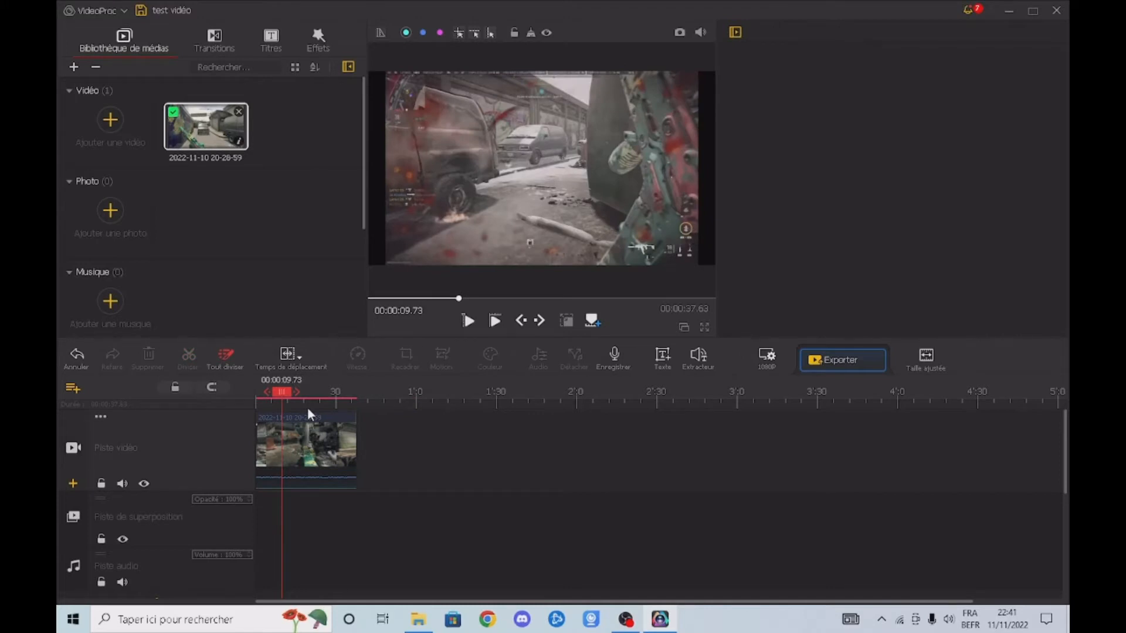
Undo the deletion of the first part and the split of the clip.
left_click(77, 359)
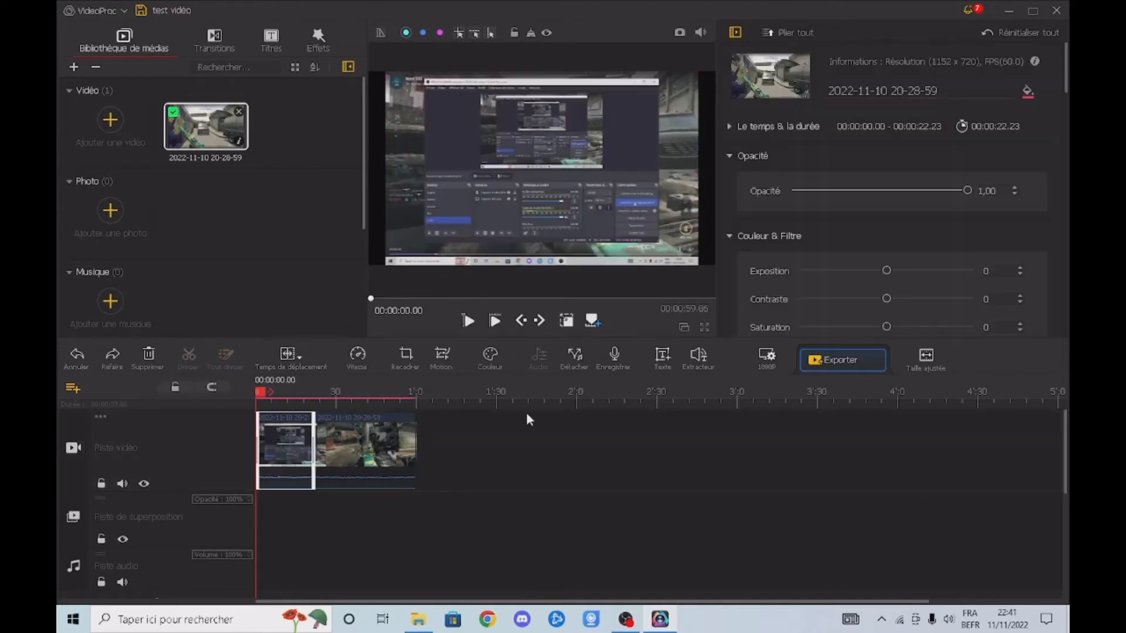
left_click(82, 354)
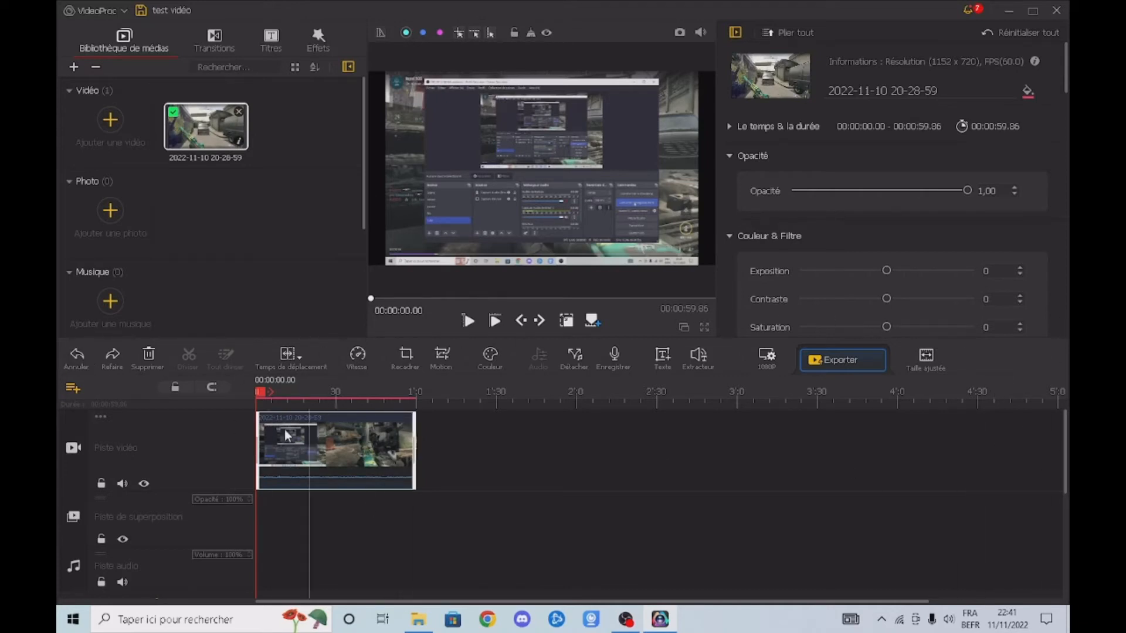
Show the transitions library, and remove the clip's section between 00:00:14.05 and 00:00:22.75 by splitting at both times.
left_click(215, 47)
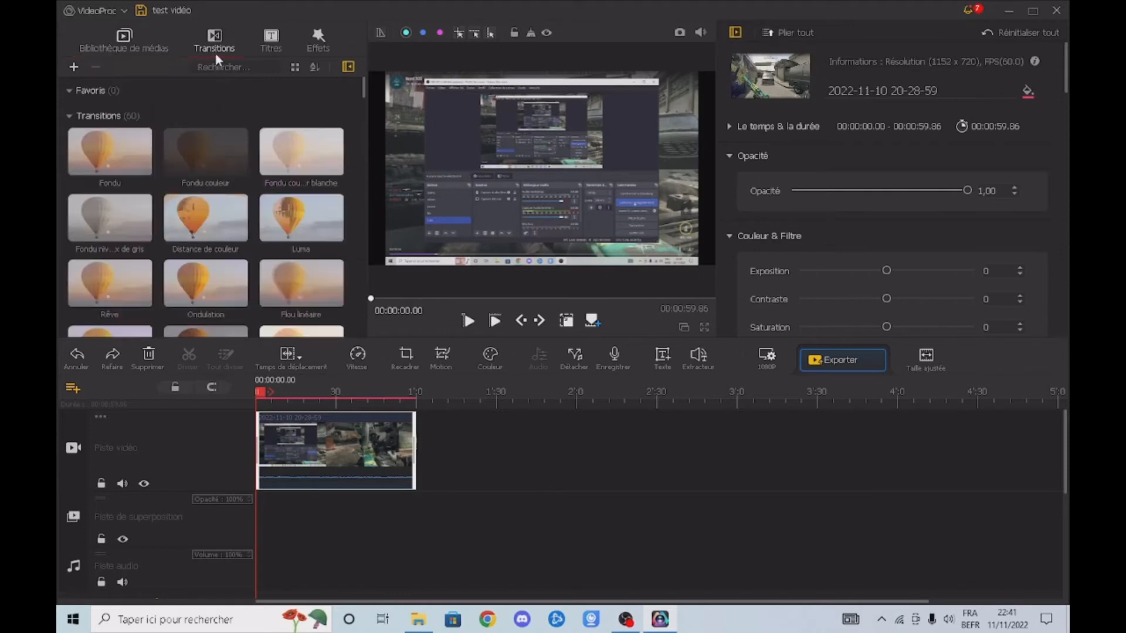
scroll(193, 243, "down", 5)
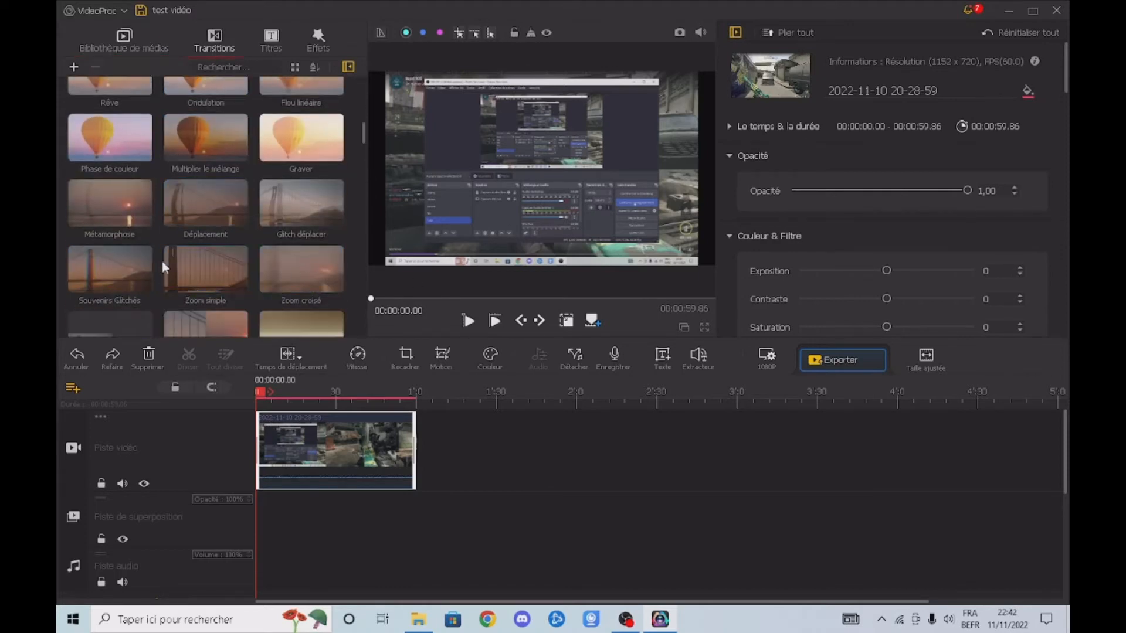
scroll(258, 264, "down", 5)
scroll(230, 238, "up", 10)
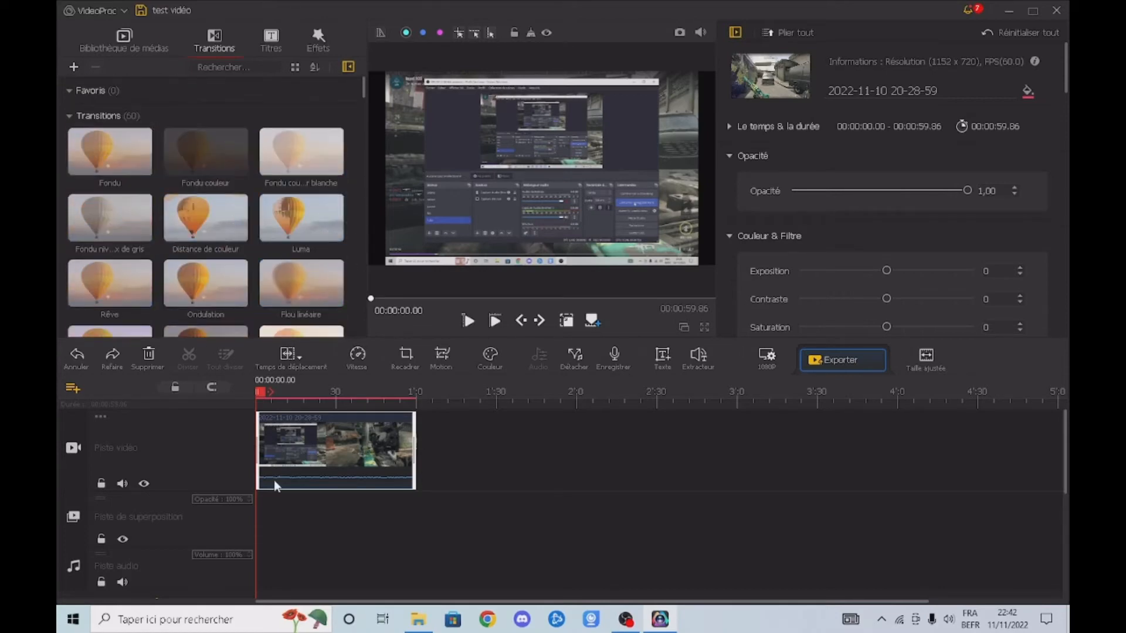
left_click_drag(259, 392, 292, 392)
left_click(189, 356)
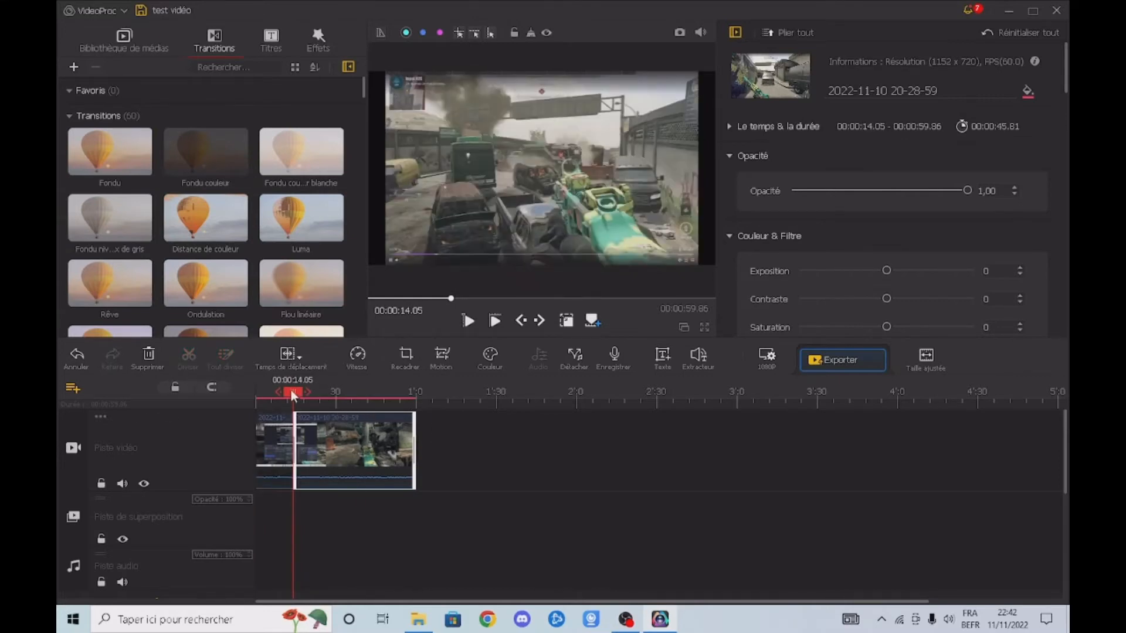
left_click_drag(280, 392, 303, 399)
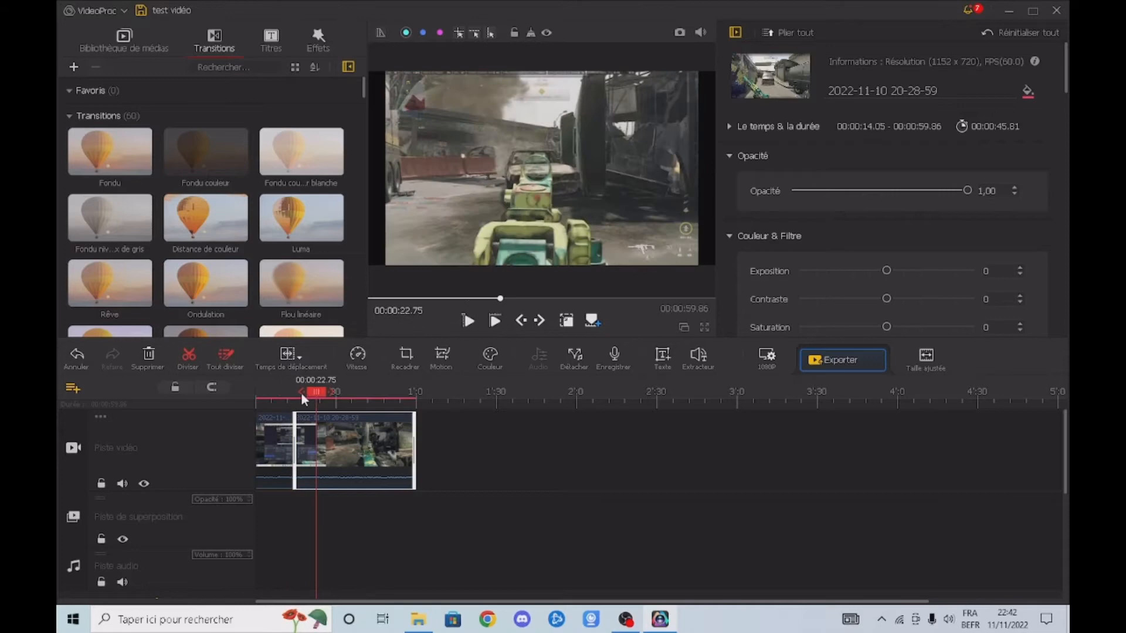
left_click(189, 356)
left_click(301, 448)
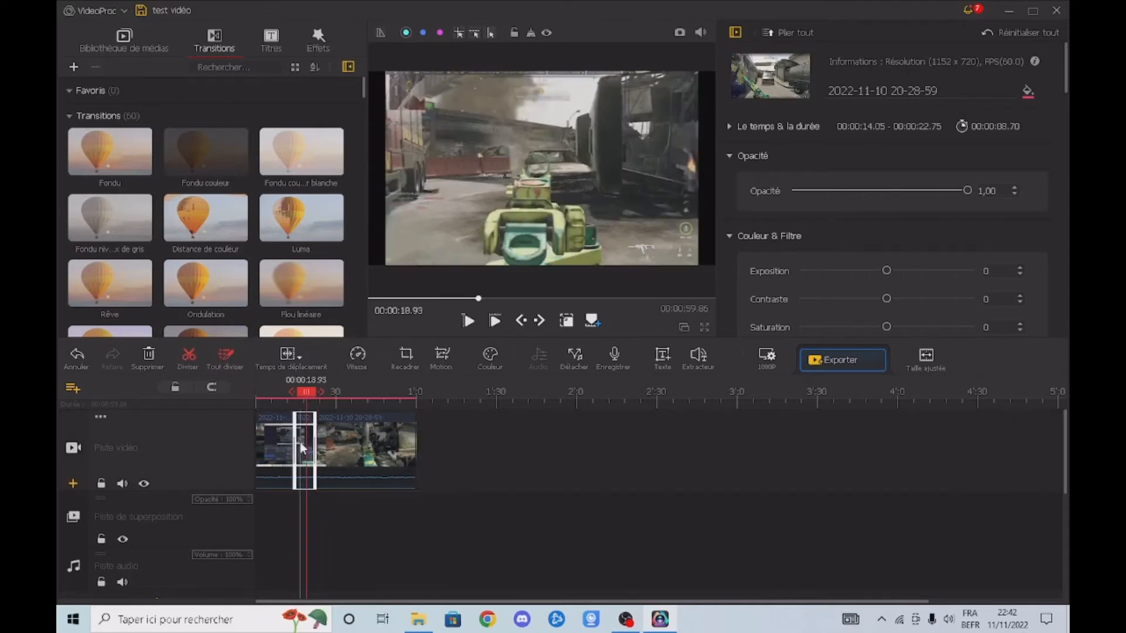
key("Delete")
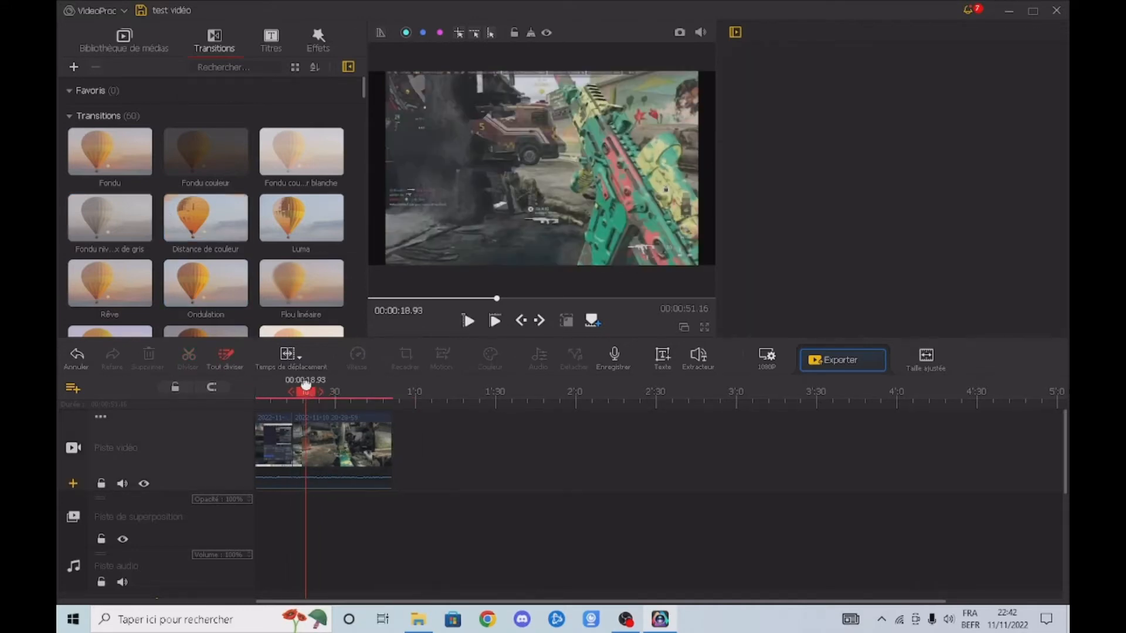
Add the Luma transition at the cut between the two clips, select it and return the playhead to the start.
left_click_drag(305, 396, 267, 391)
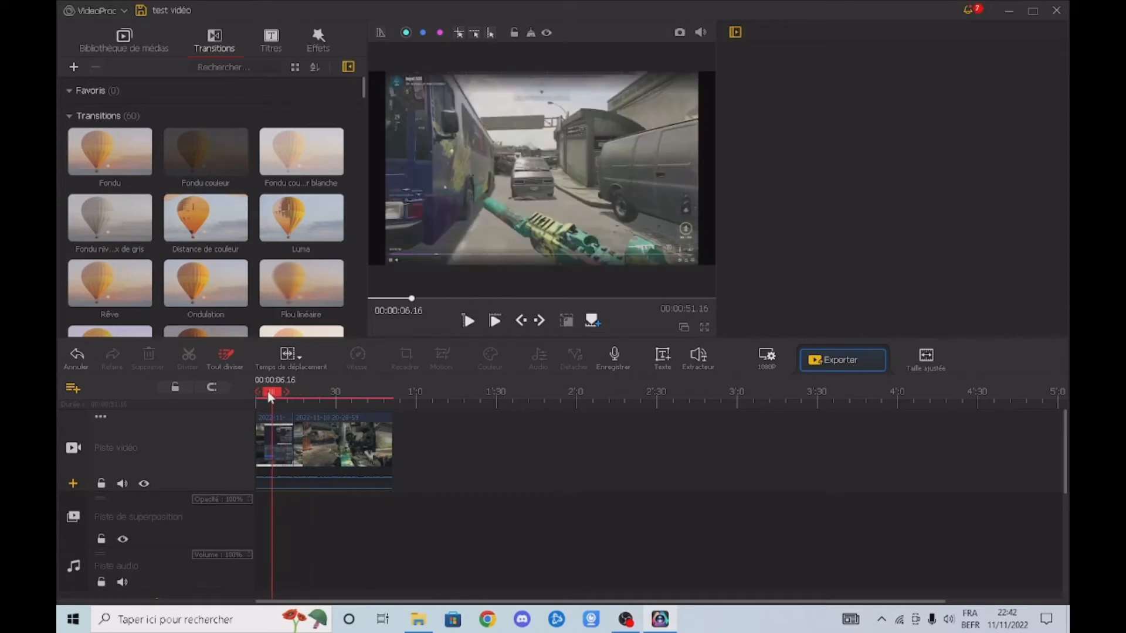
left_click_drag(300, 218, 290, 441)
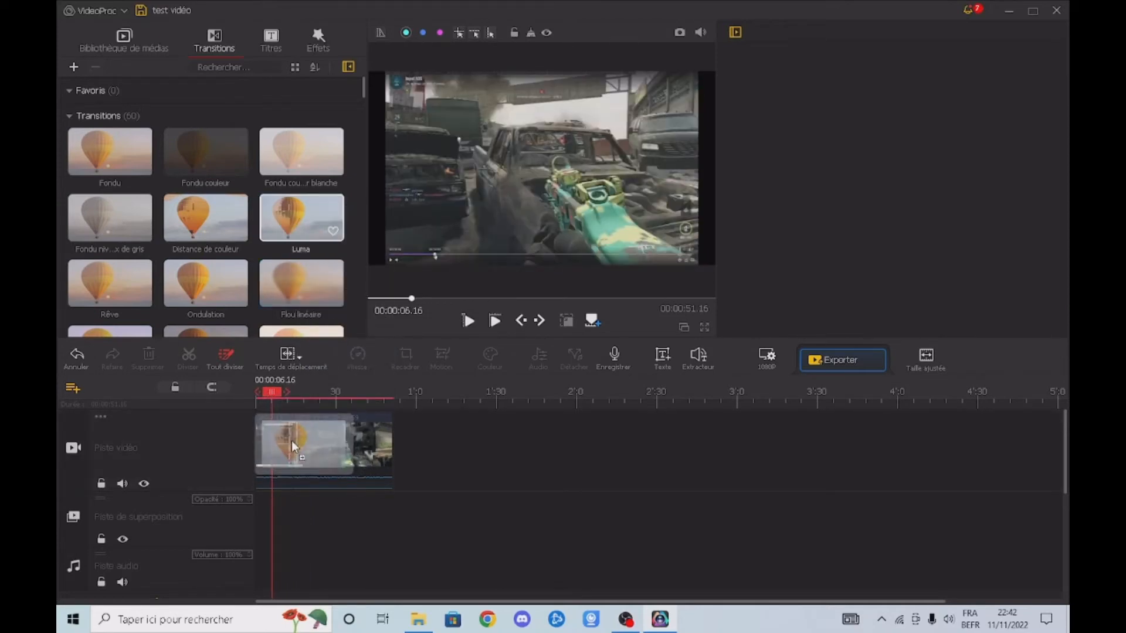
left_click(294, 441)
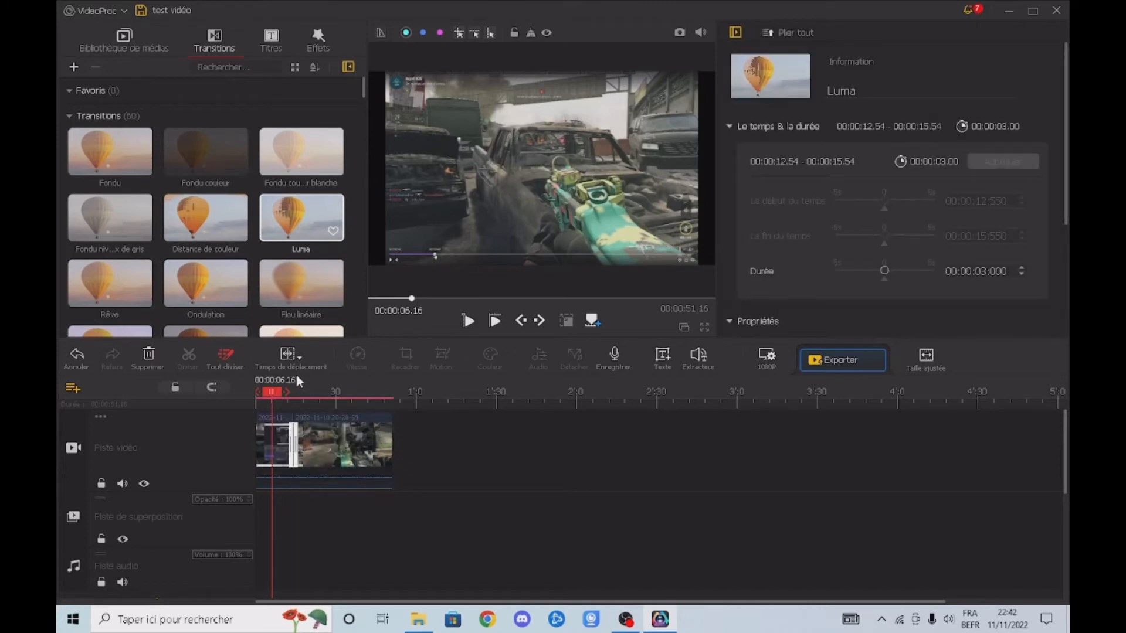
left_click_drag(278, 390, 248, 395)
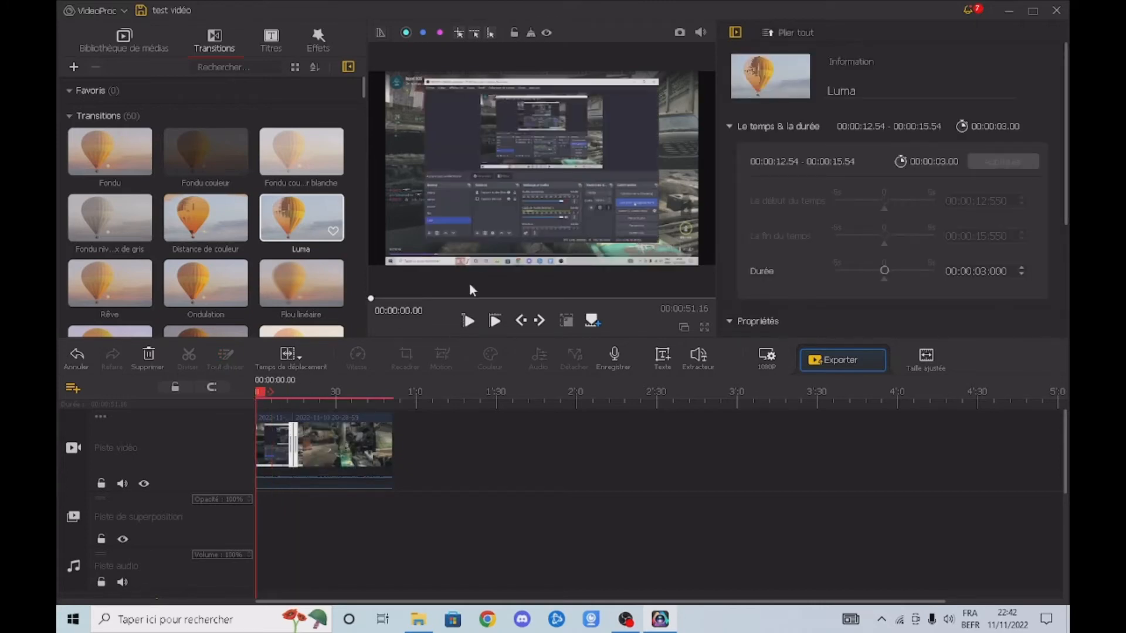
Play the video from the start, skip ahead to preview the Luma transition and pause just past it.
key("space")
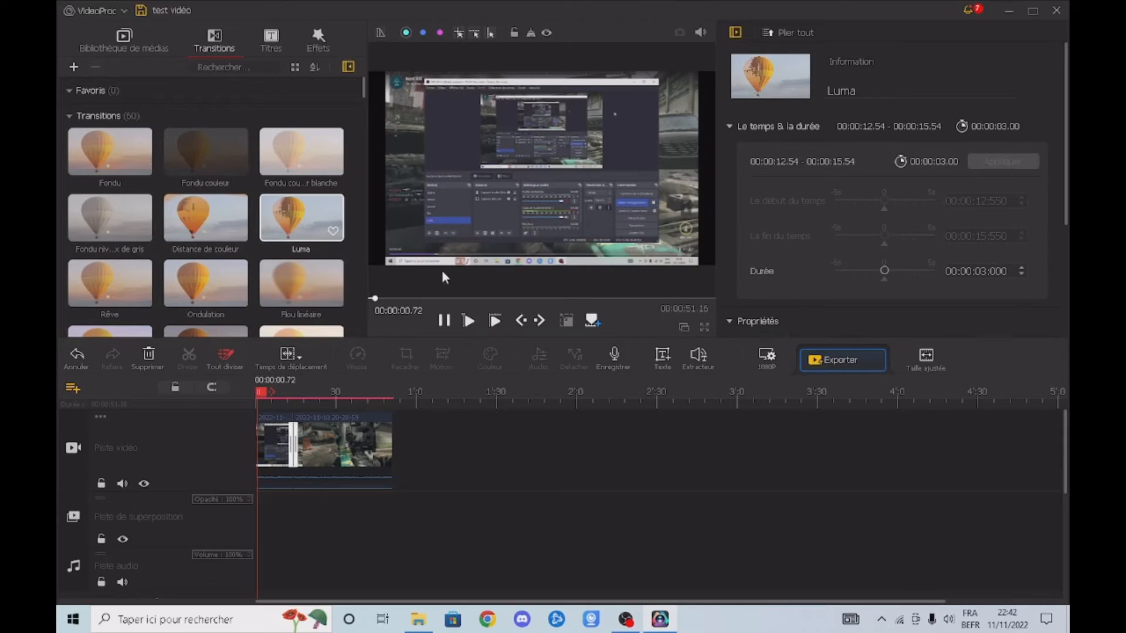
left_click(287, 390)
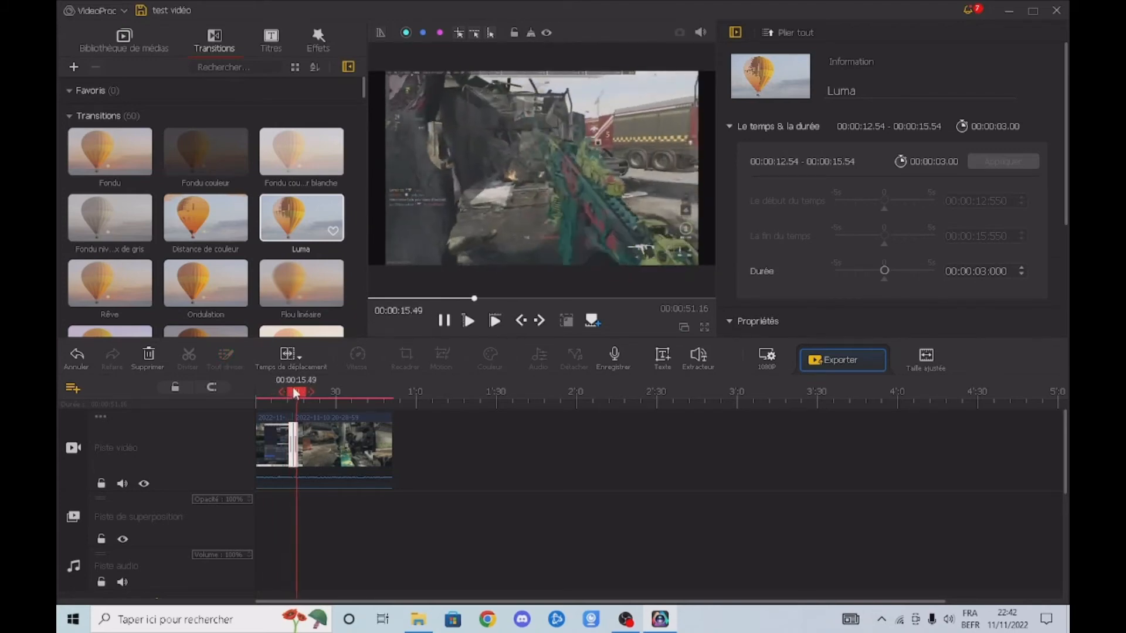
key("space")
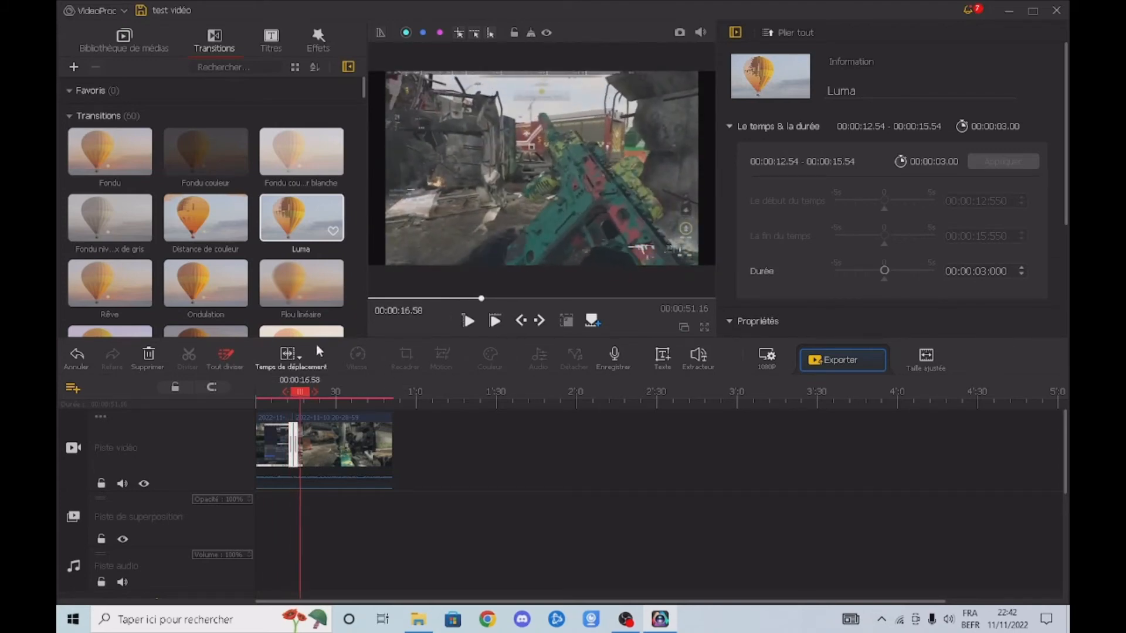
Look through the available transitions, and the credit and subtitle templates in the titles library.
scroll(253, 241, "down", 5)
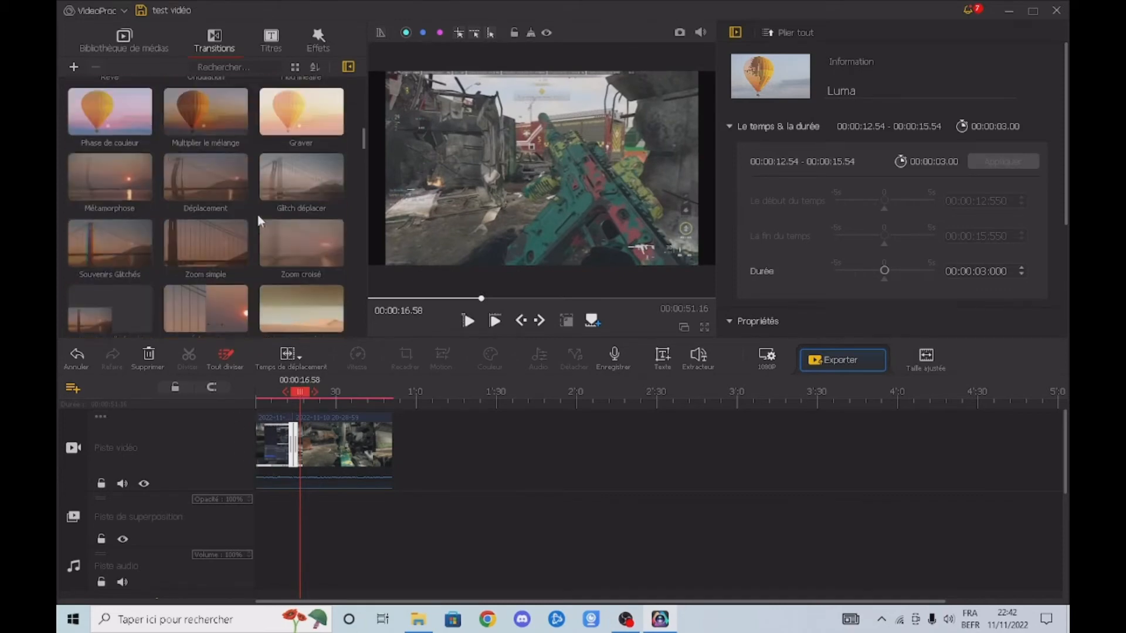
scroll(252, 200, "up", 5)
left_click(271, 41)
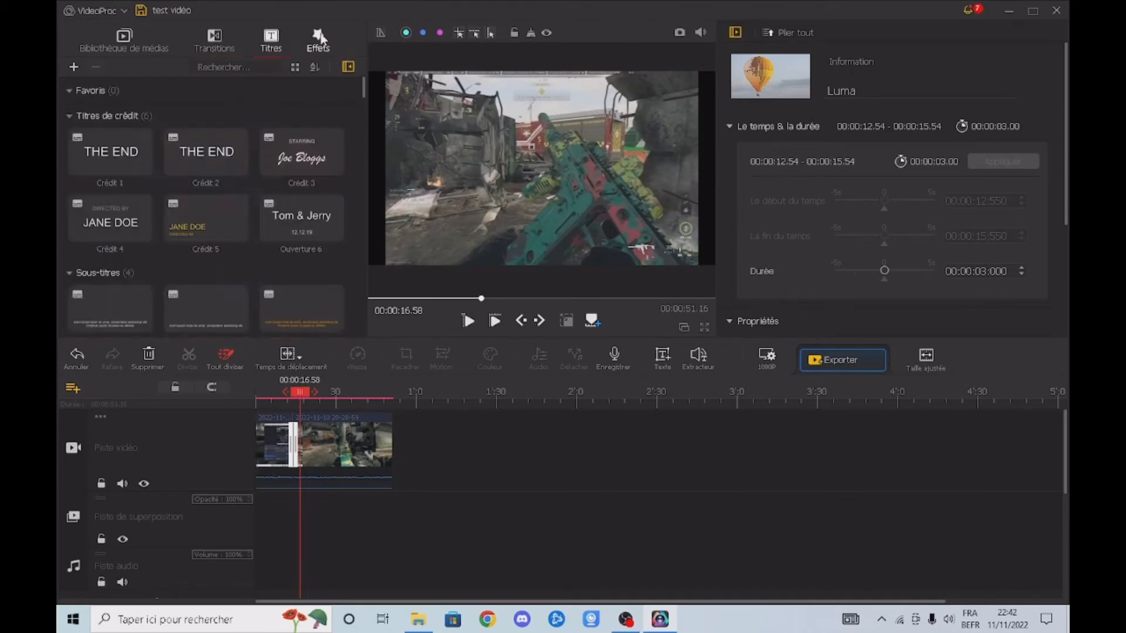
scroll(285, 220, "down", 1)
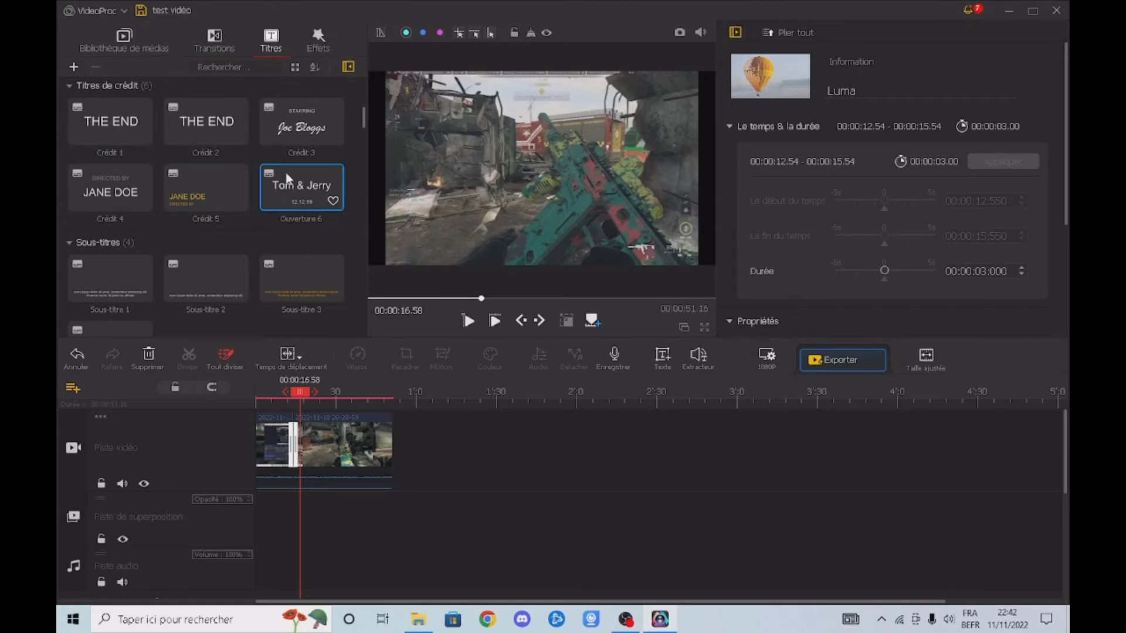
scroll(285, 152, "down", 1)
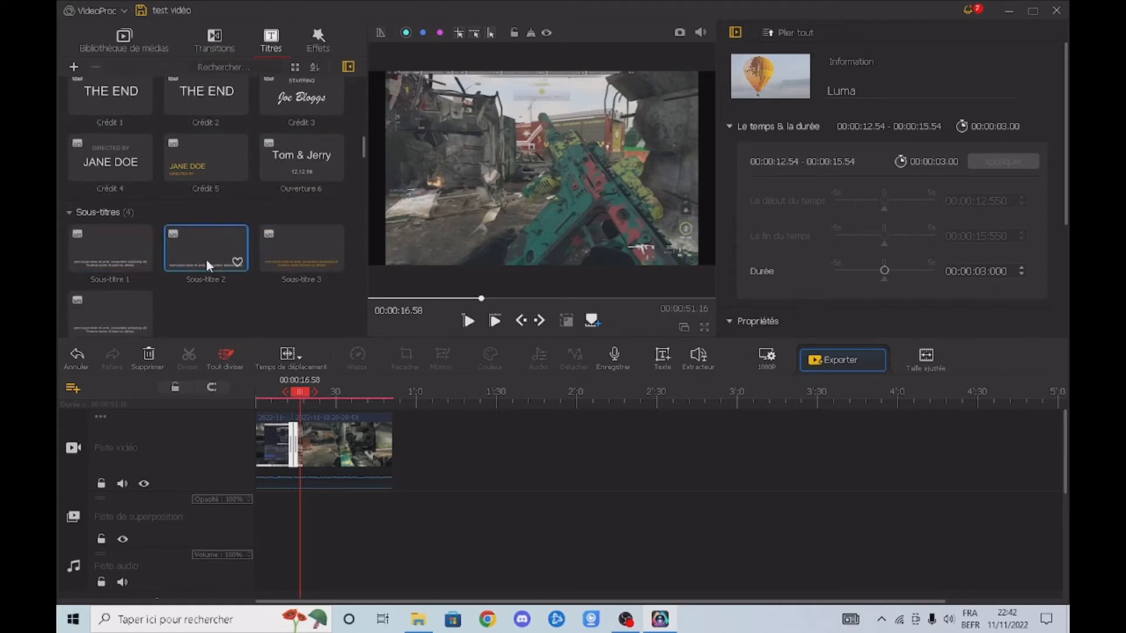
scroll(193, 256, "down", 4)
scroll(246, 181, "up", 6)
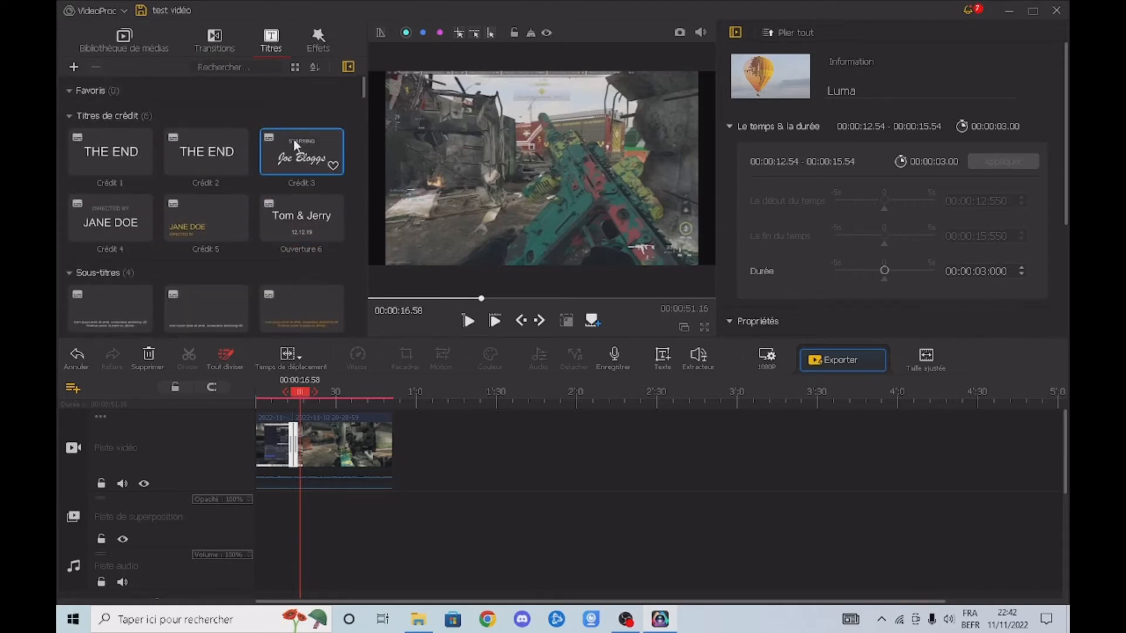
Browse the filters in the effects library.
left_click(318, 42)
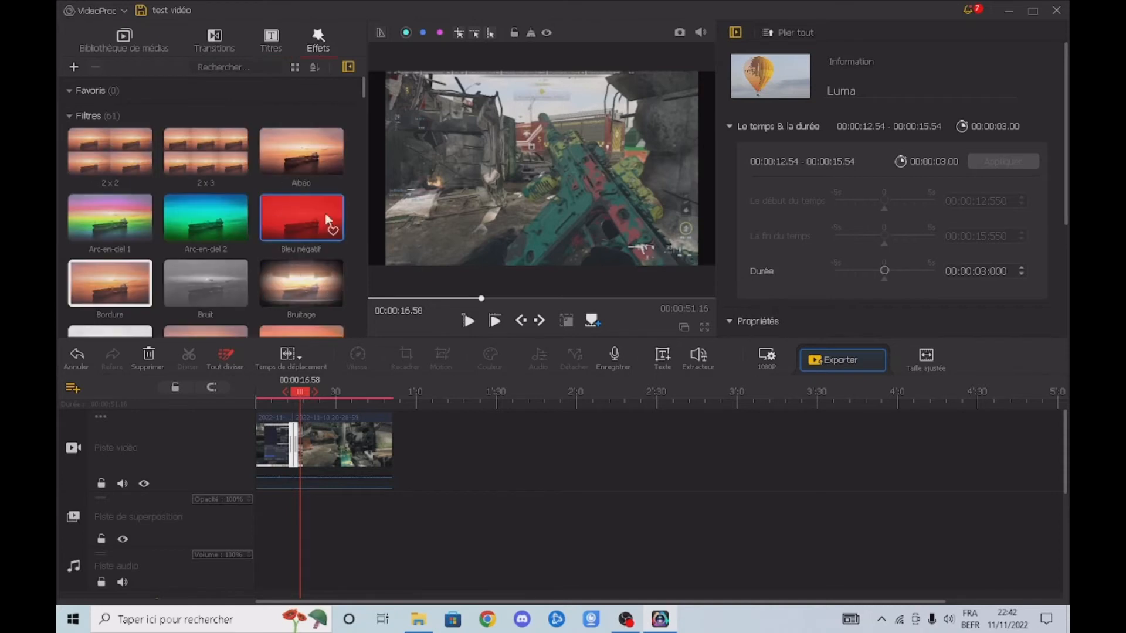
scroll(325, 212, "down", 1)
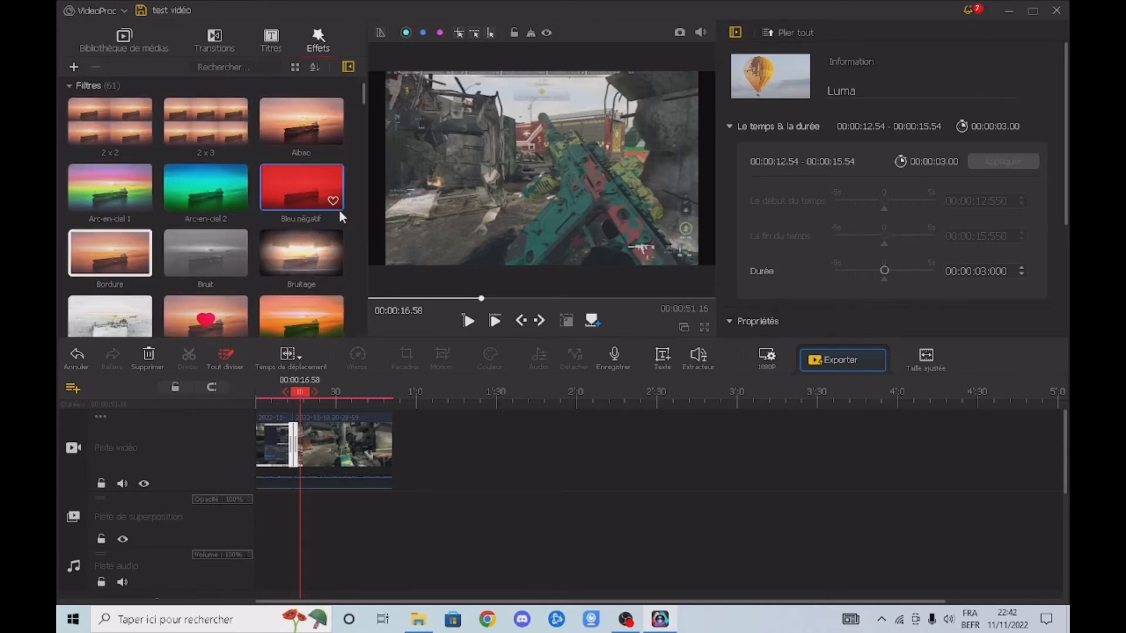
scroll(263, 199, "down", 2)
scroll(189, 193, "down", 10)
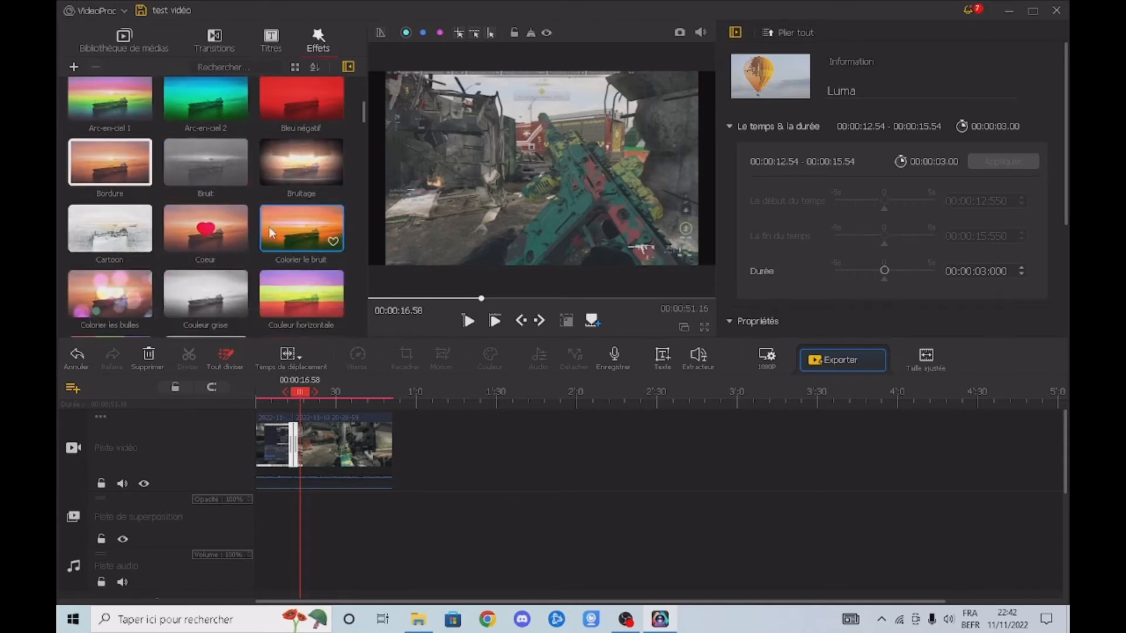
scroll(160, 241, "up", 12)
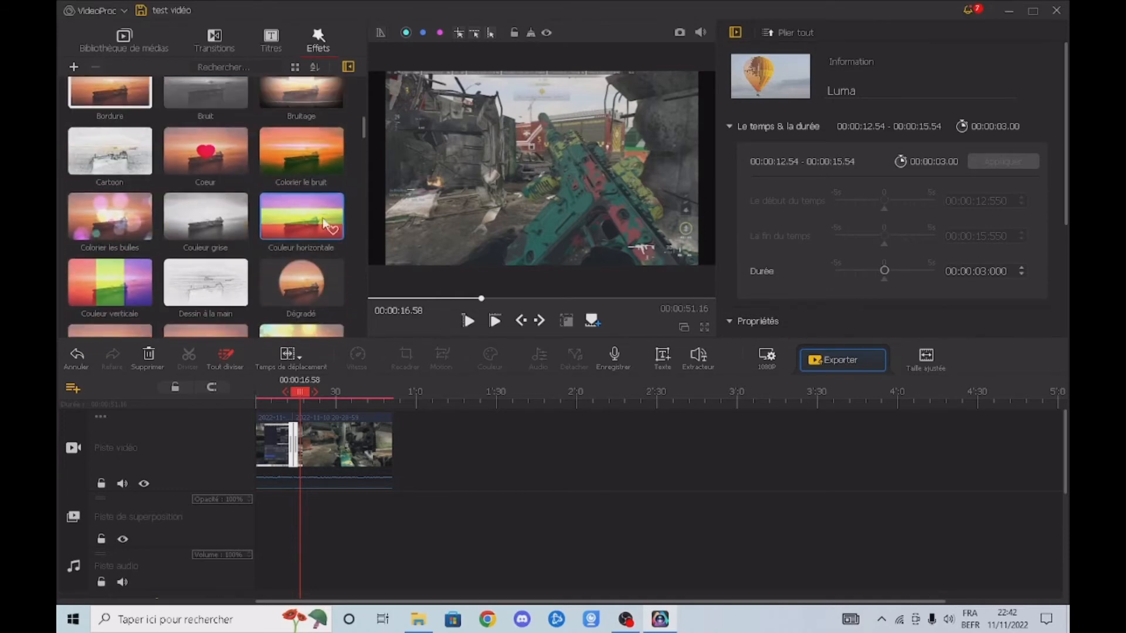
scroll(279, 188, "up", 1)
scroll(276, 186, "up", 5)
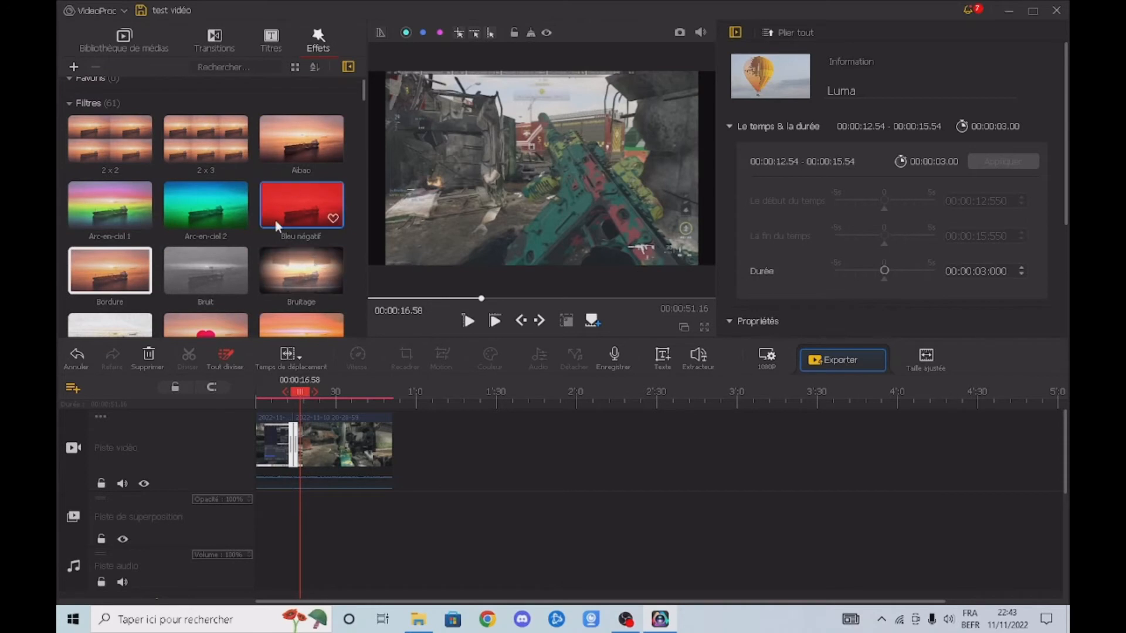
Add the Bleu négatif filter at the start of the effect track and preview it from the beginning of the video.
left_click_drag(298, 215, 270, 452)
scroll(350, 476, "up", 2)
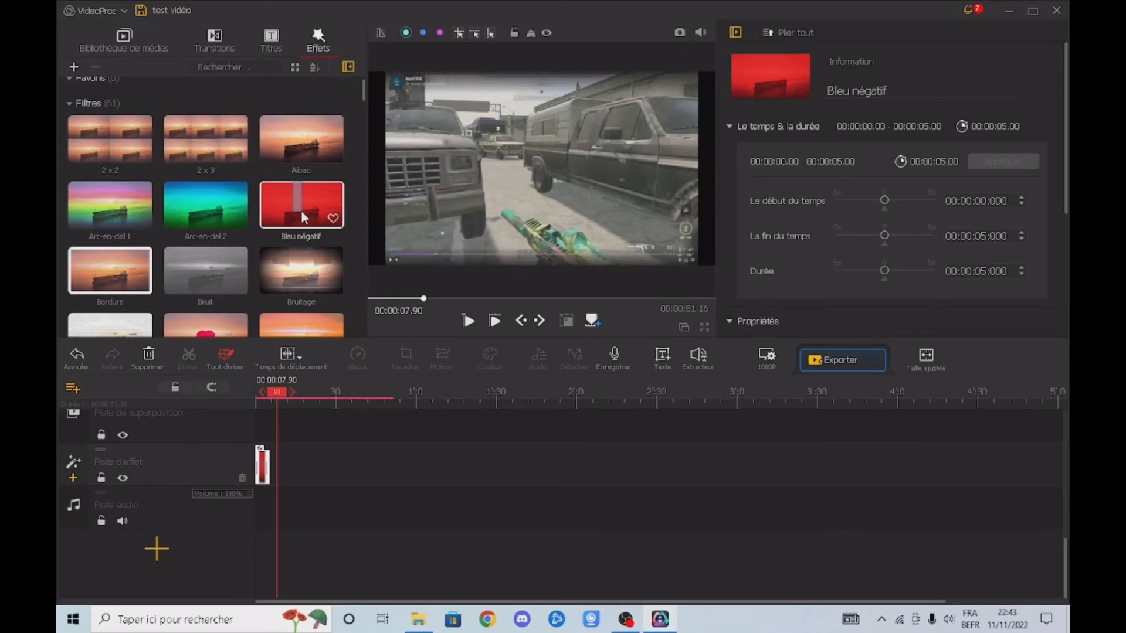
left_click_drag(301, 210, 287, 446)
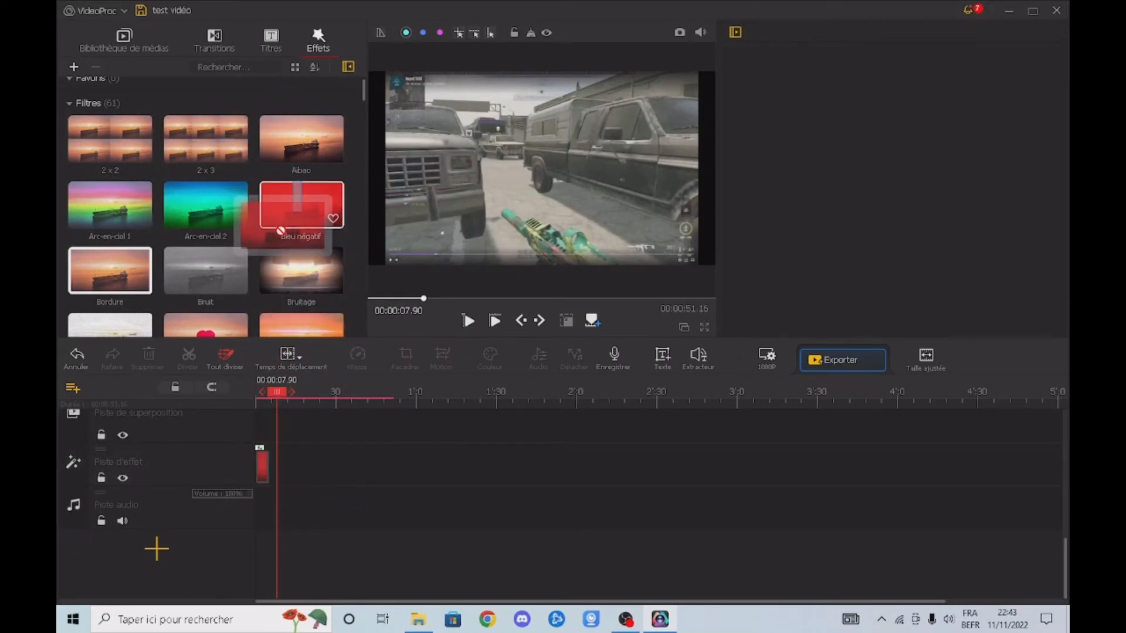
left_click_drag(276, 392, 236, 393)
key("space")
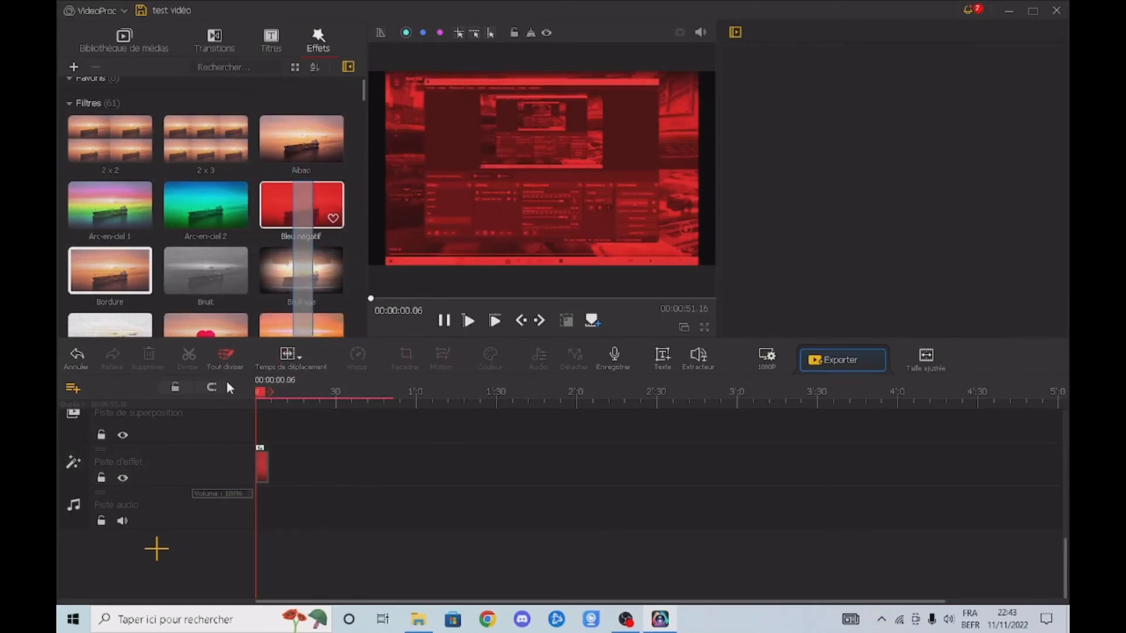
key("space")
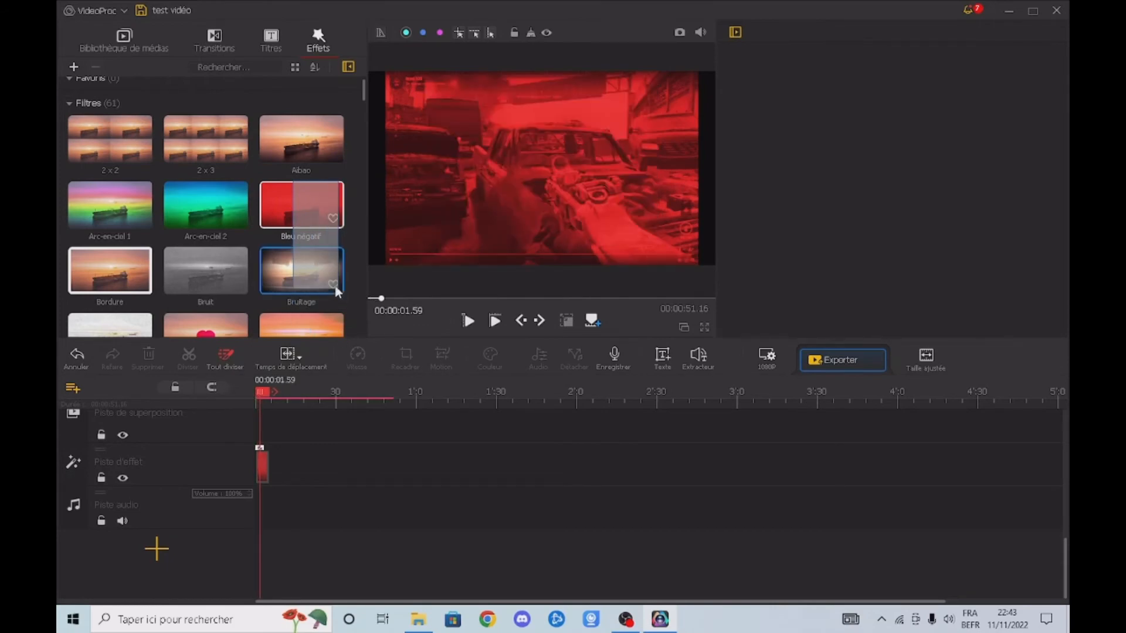
Delete the Bleu négatif filter from the effect track.
left_click(263, 469)
key("Delete")
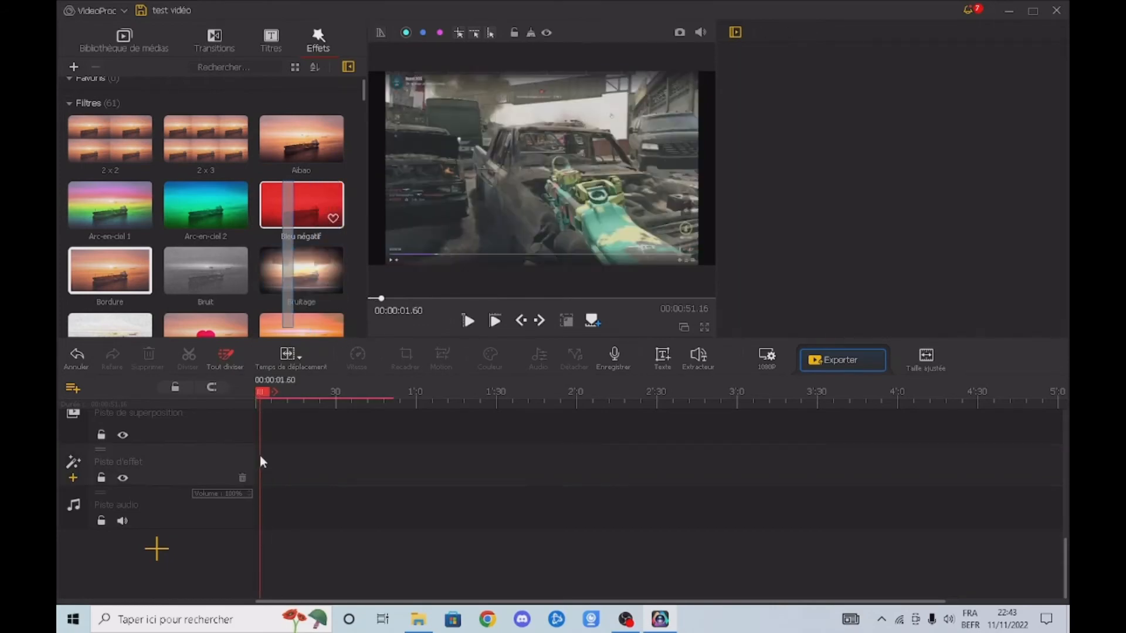
scroll(226, 533, "up", 3)
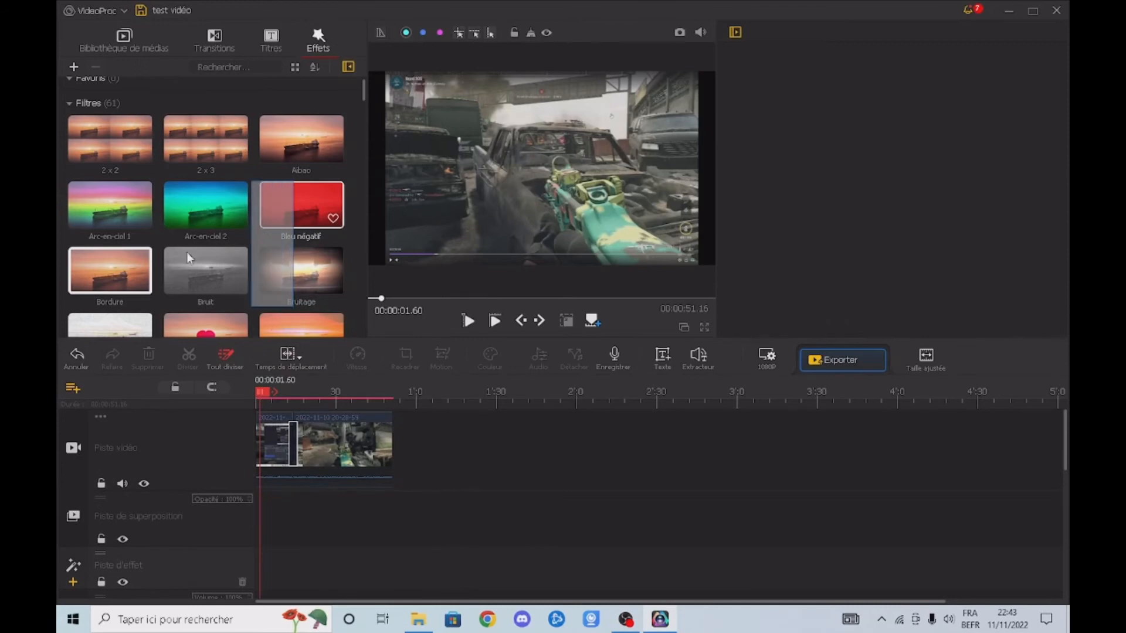
Look through more filters in the effects library, such as Feu and Feux d'artifice.
scroll(258, 181, "down", 2)
scroll(235, 206, "down", 7)
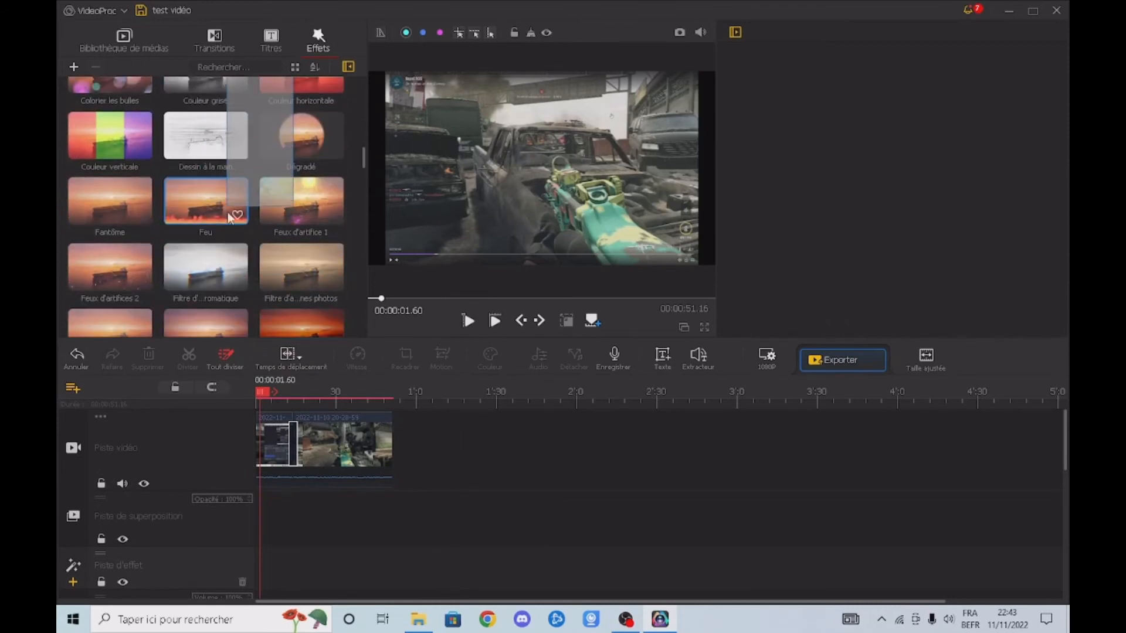
scroll(287, 248, "down", 3)
scroll(291, 208, "up", 10)
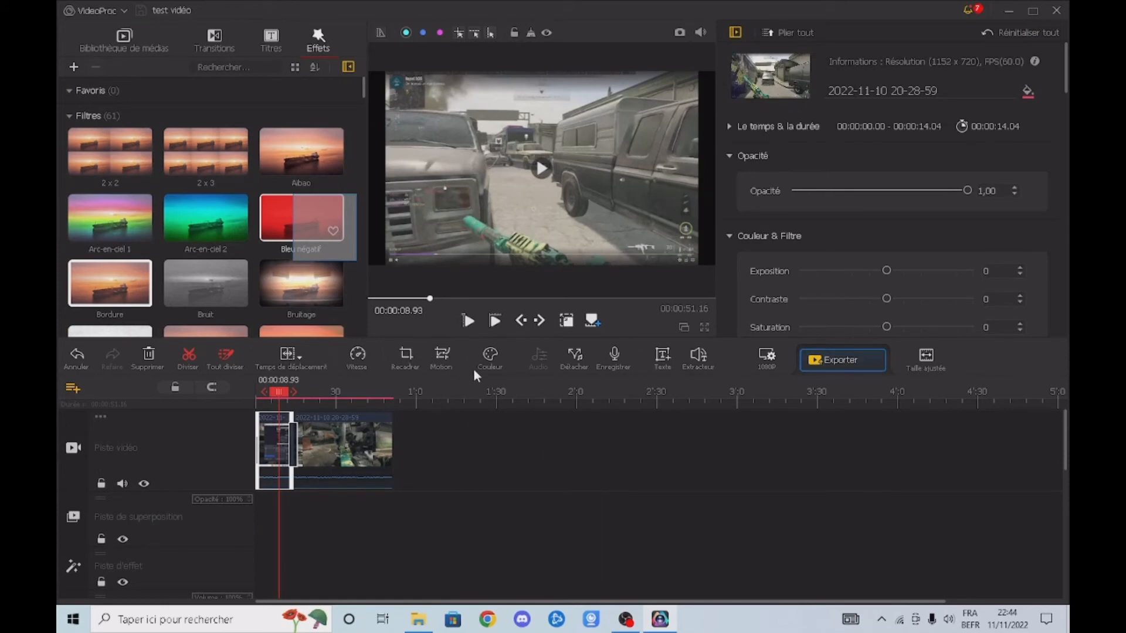
View the first clip's crop settings (Recadrer) and close them without applying anything.
left_click(409, 360)
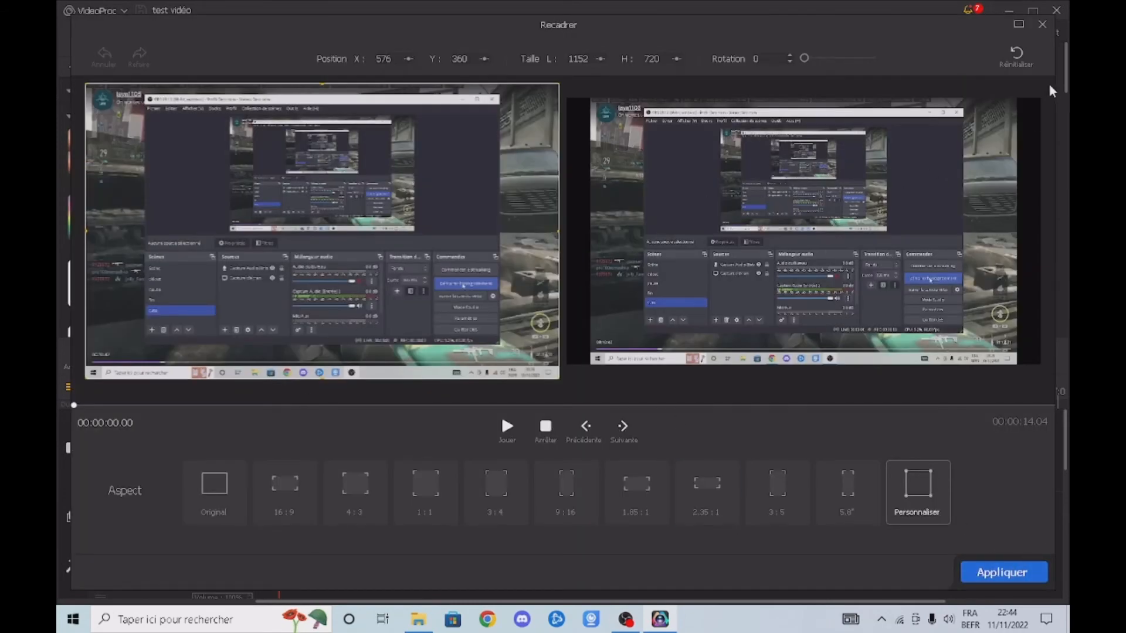
left_click(1042, 24)
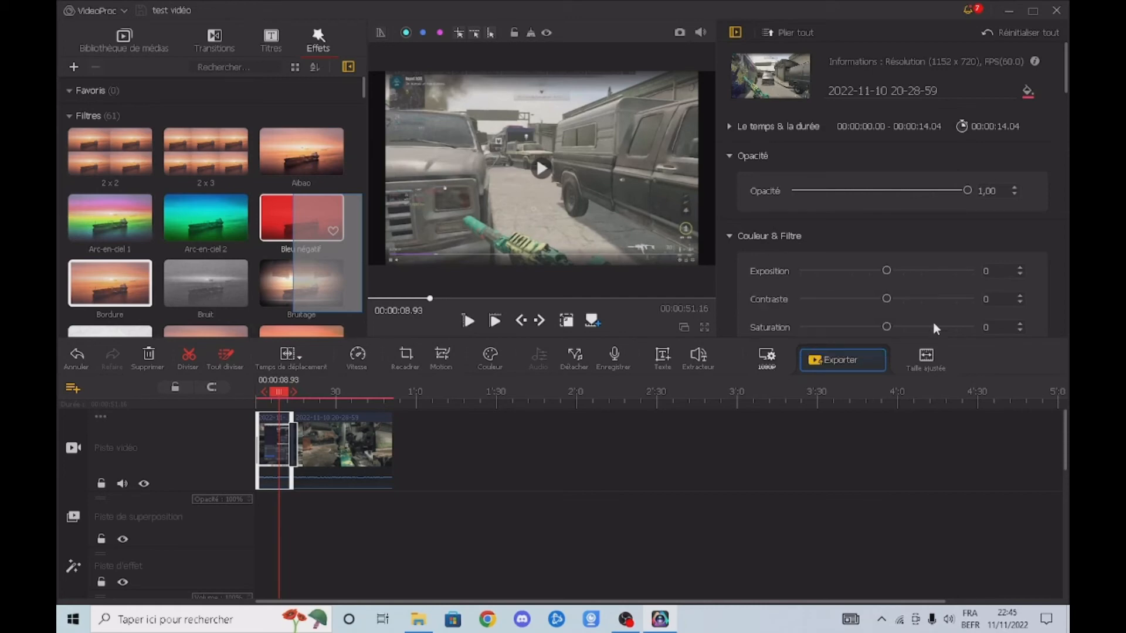
Export the project as the MP4 file test vidéo to E:/tiktok with Élevé quality, leaving the high-quality engine off.
left_click(840, 362)
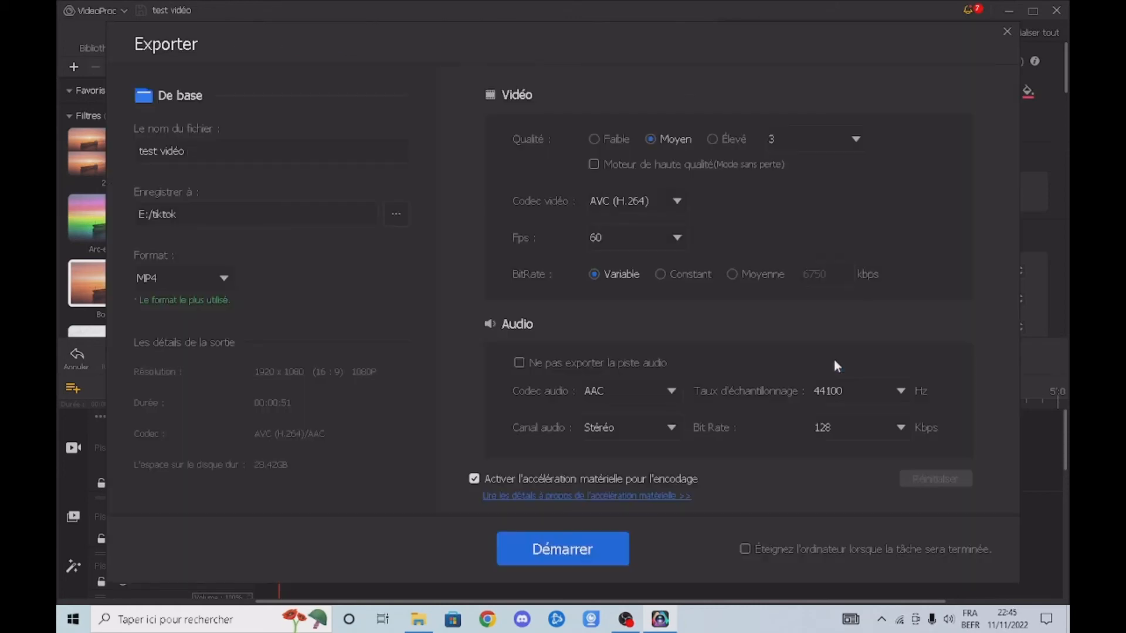
left_click(717, 140)
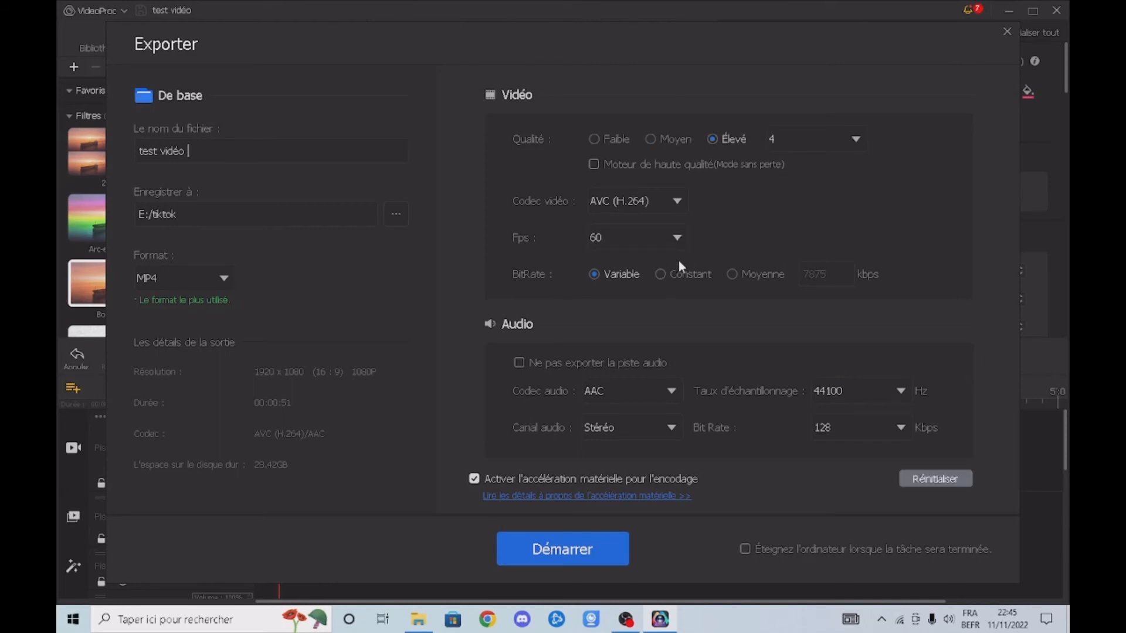
left_click(602, 164)
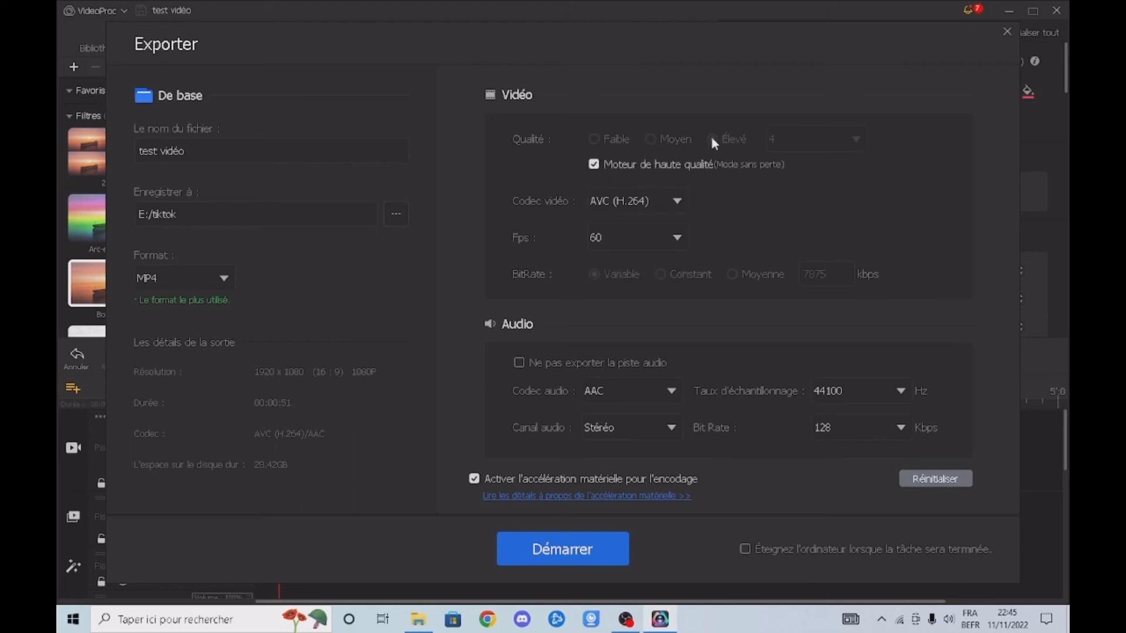
left_click(594, 167)
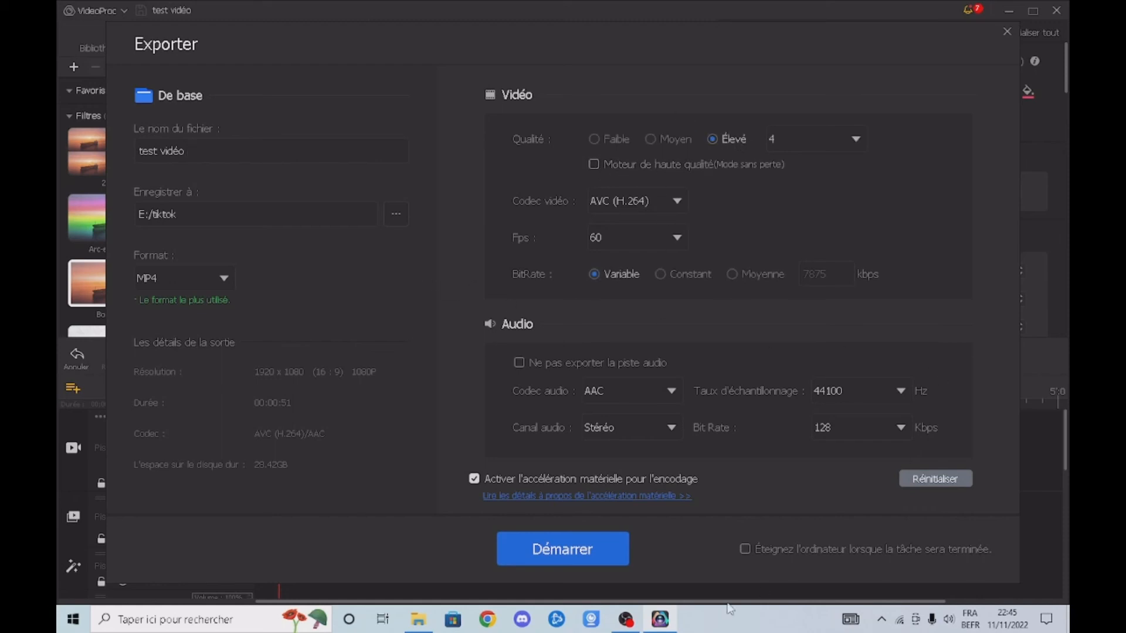
left_click(586, 551)
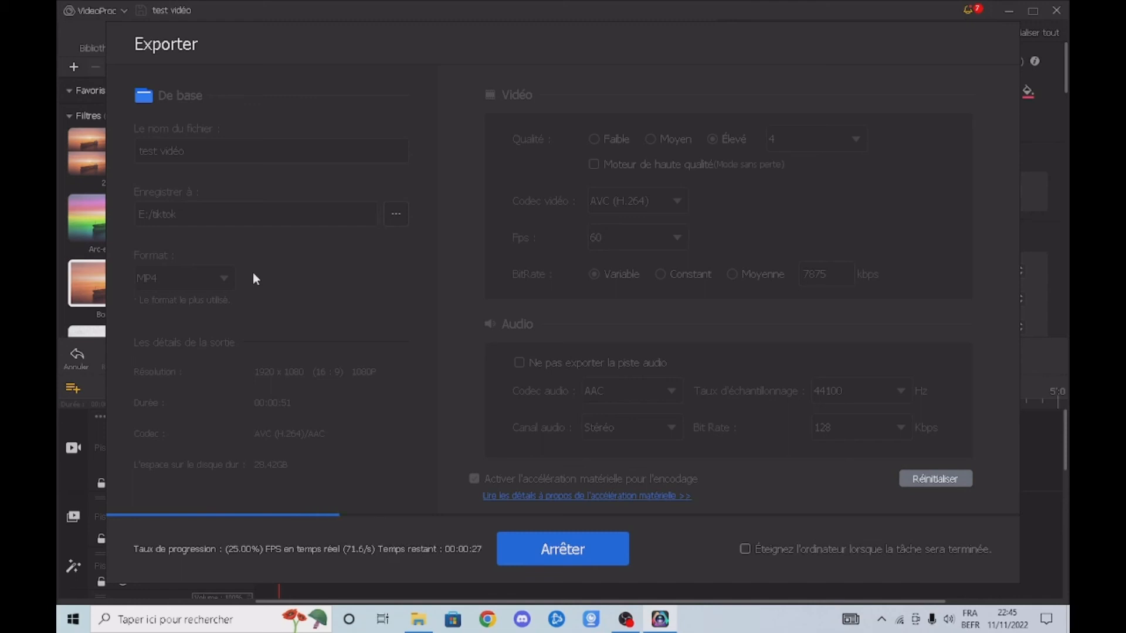
Stop the running export.
left_click(565, 564)
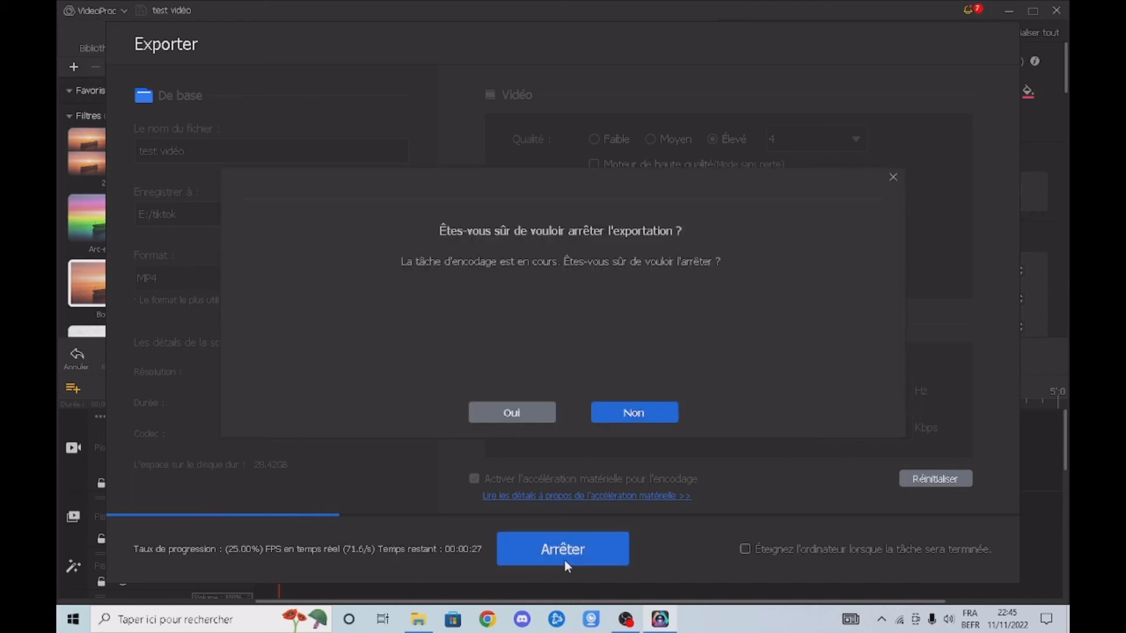
left_click(533, 411)
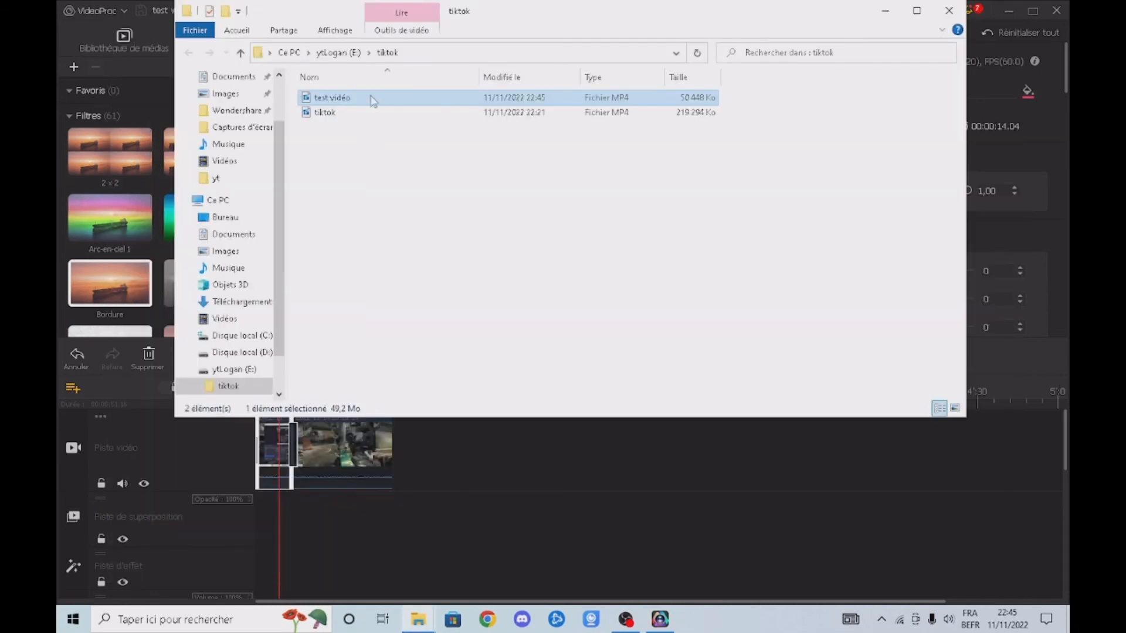
Check the test vidéo file in the tiktok folder and close the folder window.
left_click(369, 125)
left_click(354, 100)
left_click(377, 150)
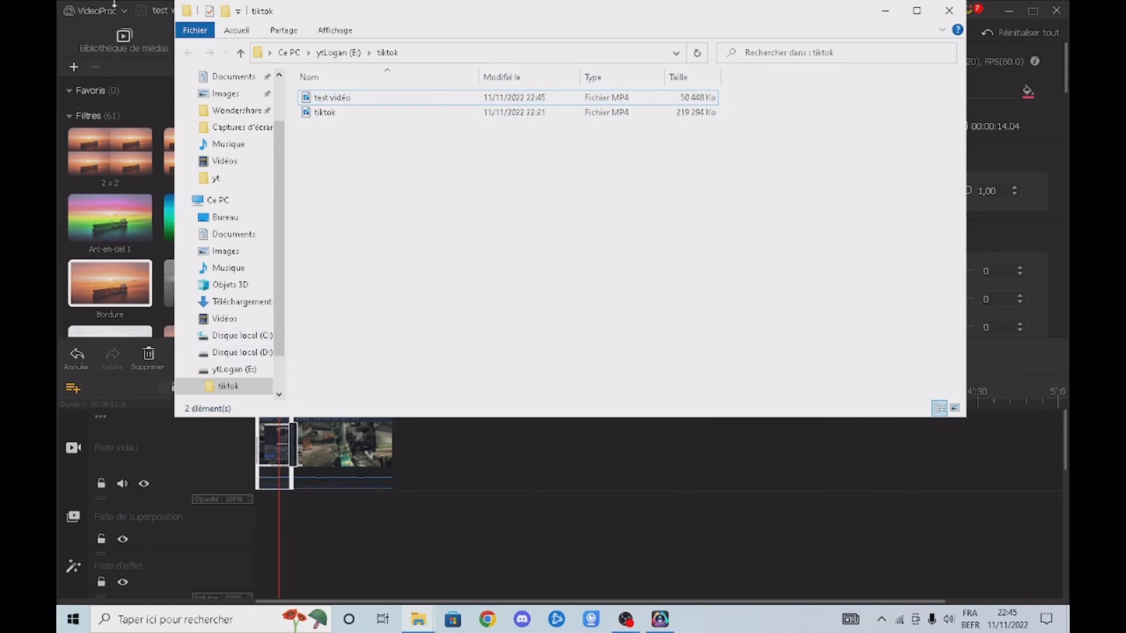
left_click(949, 11)
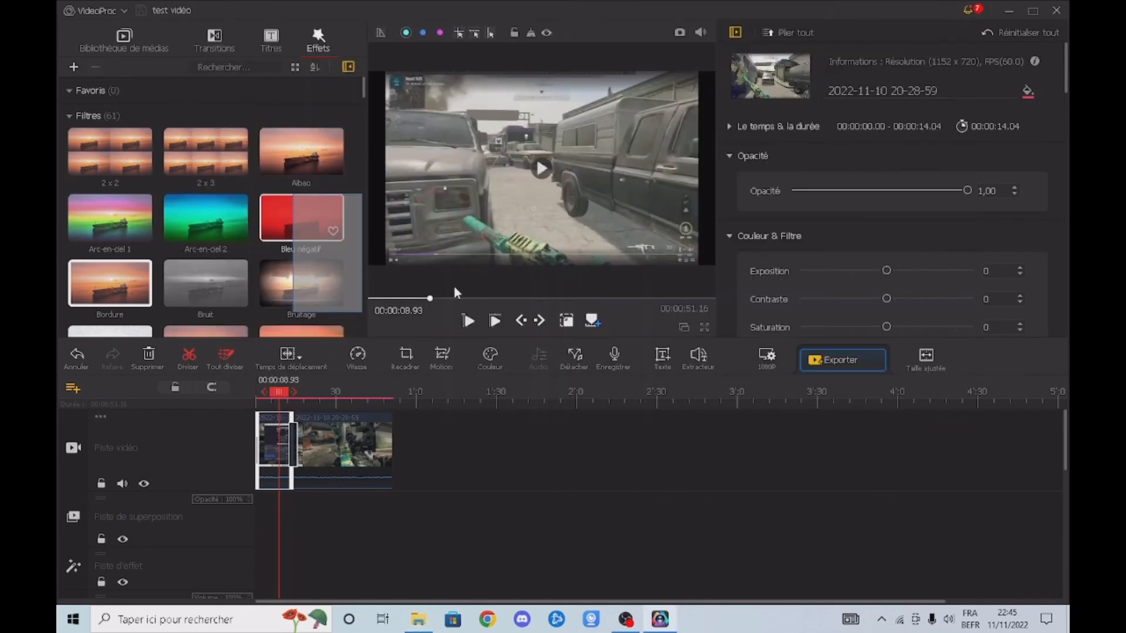